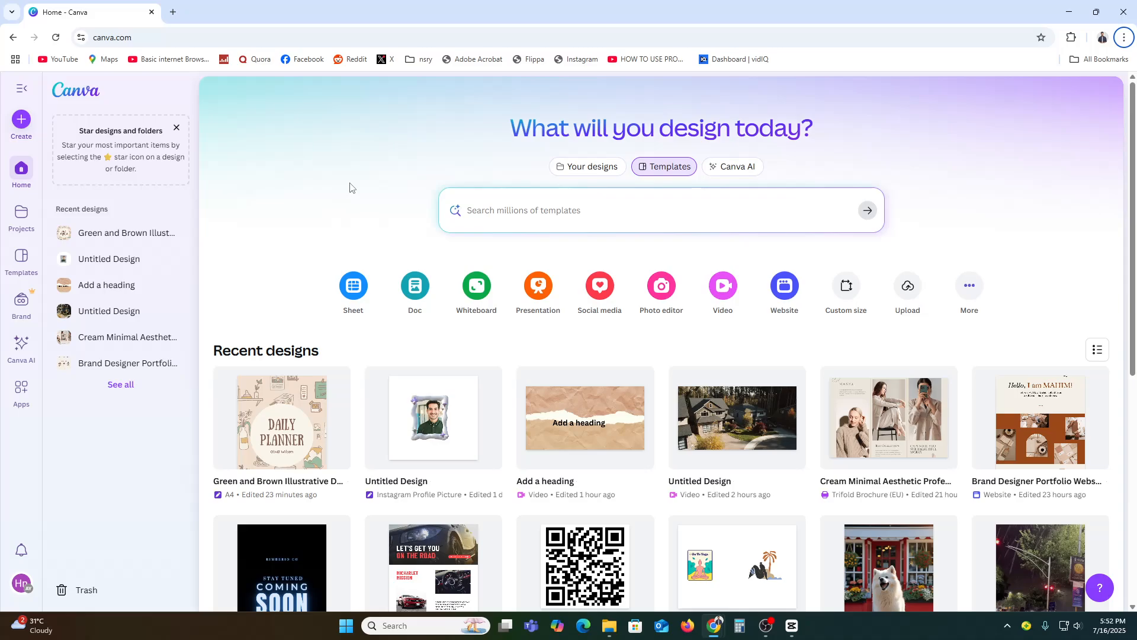
Search the web for etsy in a new browser tab and open the Etsy website
left_click(174, 12)
type("etsy")
key("Return")
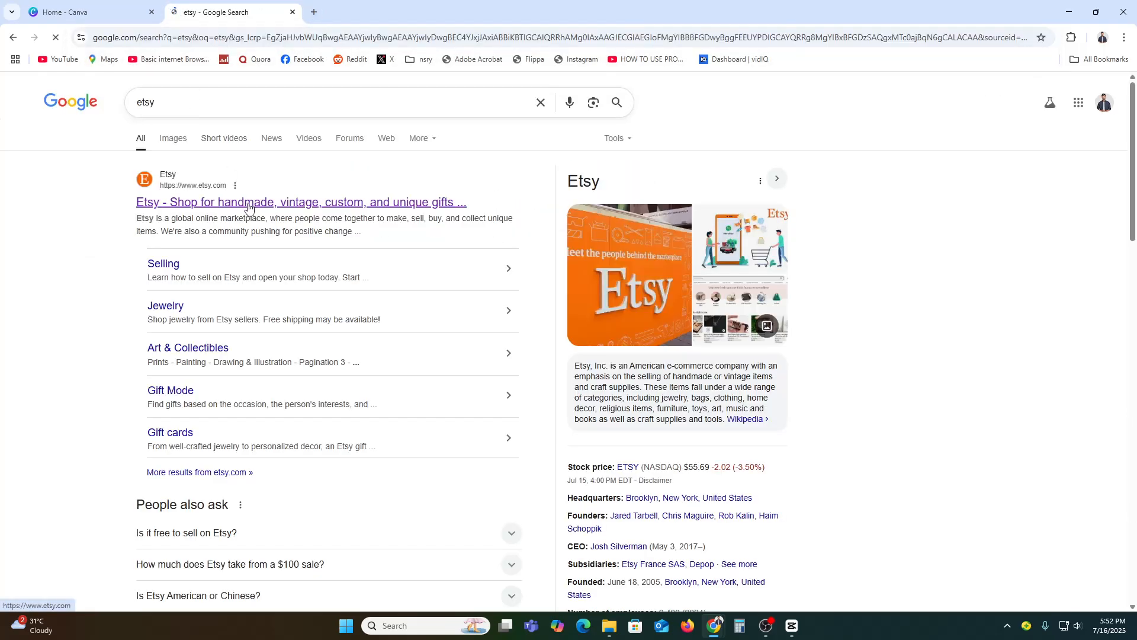
left_click(248, 204)
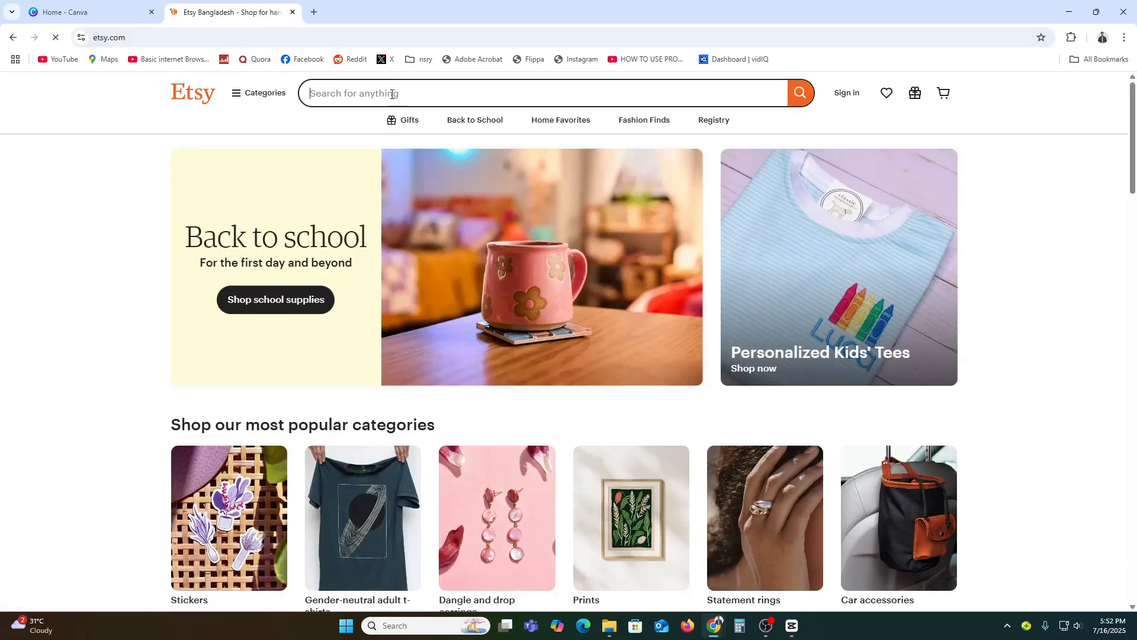
Search Etsy for tshirt and browse the T-shirt listings for design inspiration
left_click(391, 94)
type("tshir")
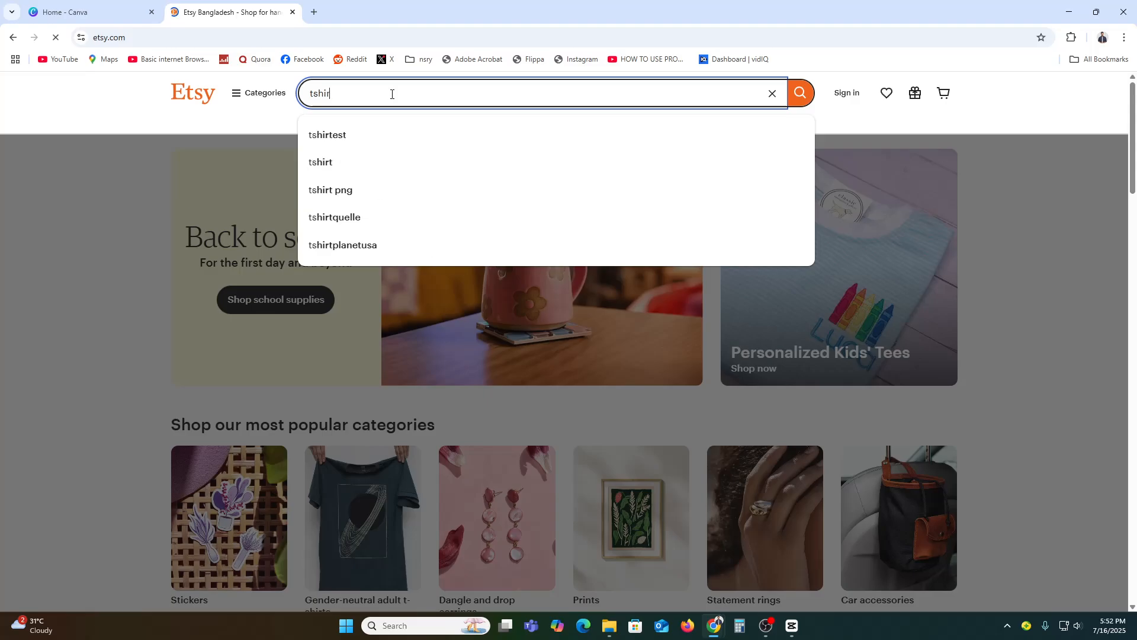
left_click(327, 166)
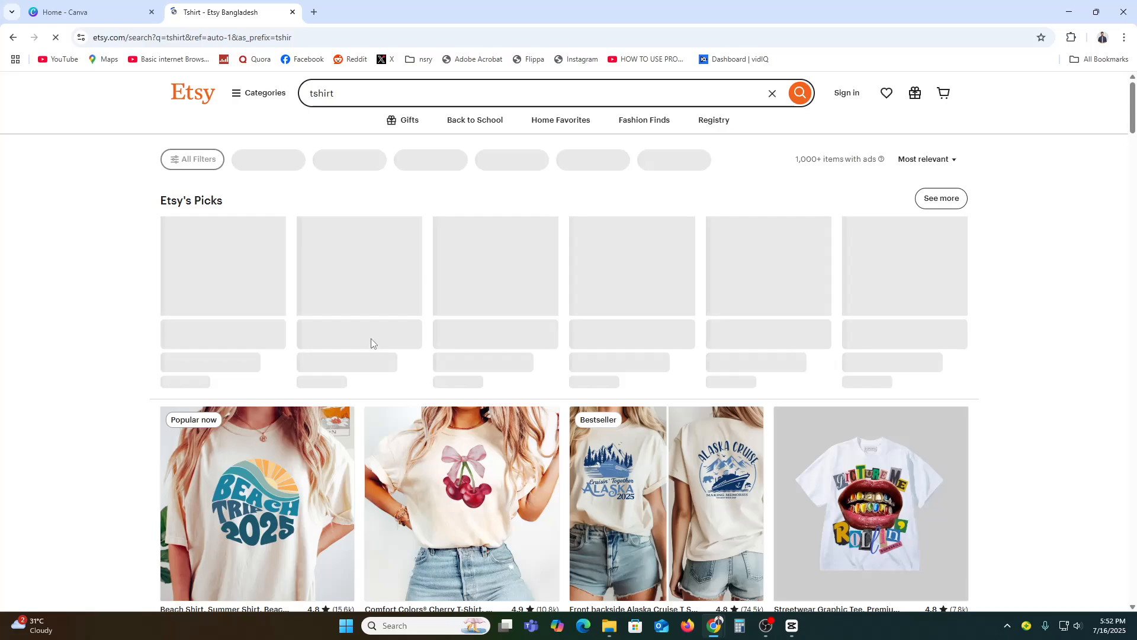
scroll(558, 324, "down", 4)
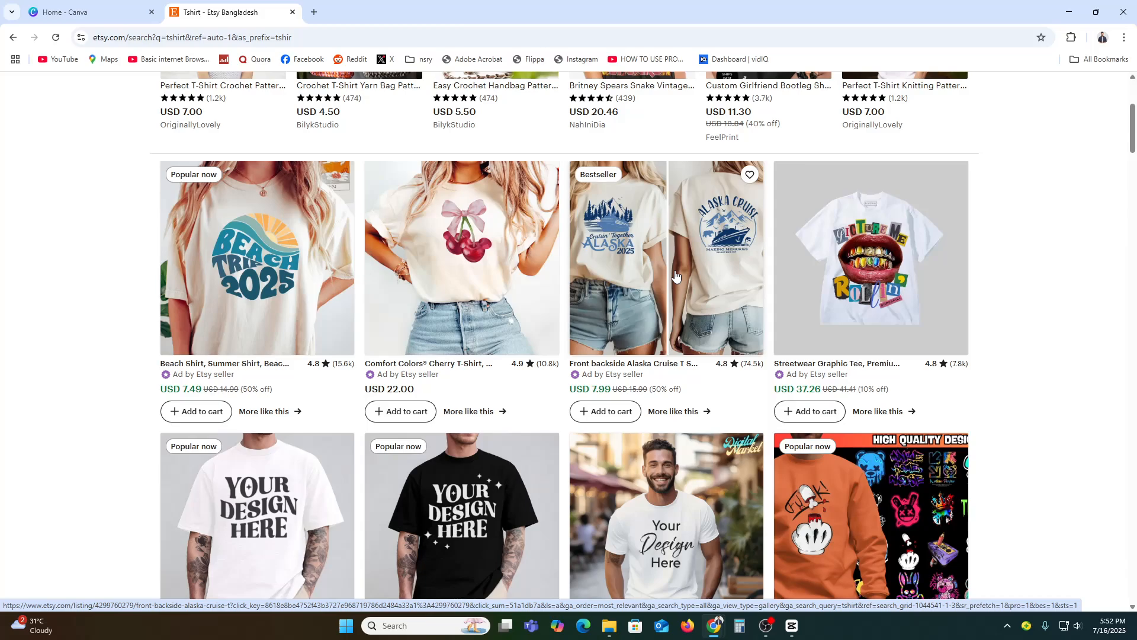
Switch to Canva and create a new custom-size design of 4500 × 5400 px
left_click(57, 4)
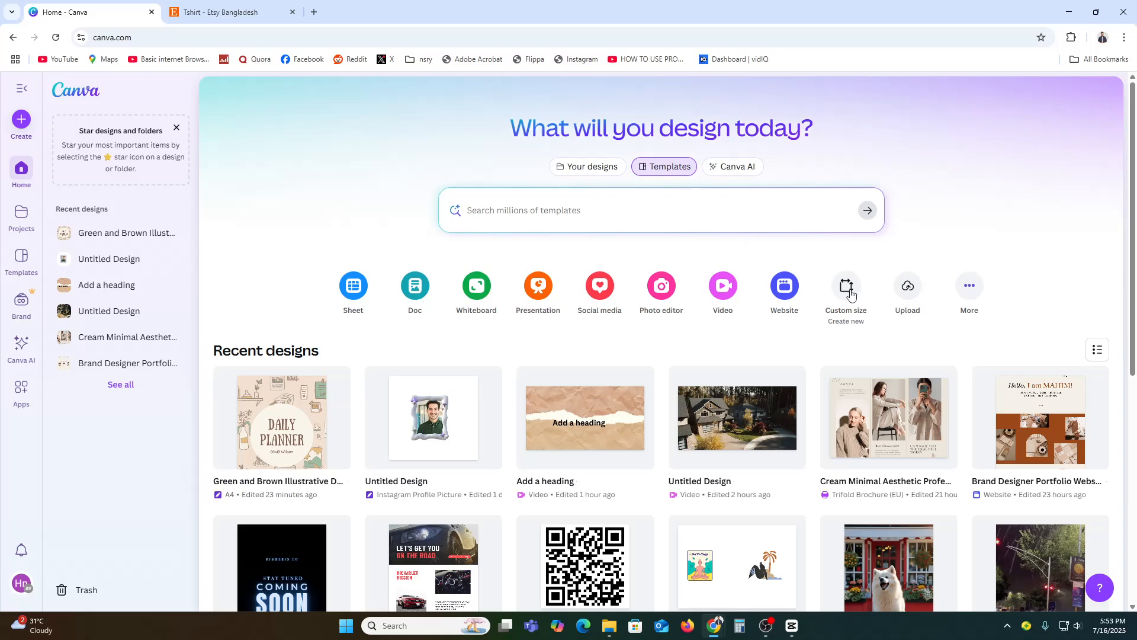
left_click(847, 288)
type("4")
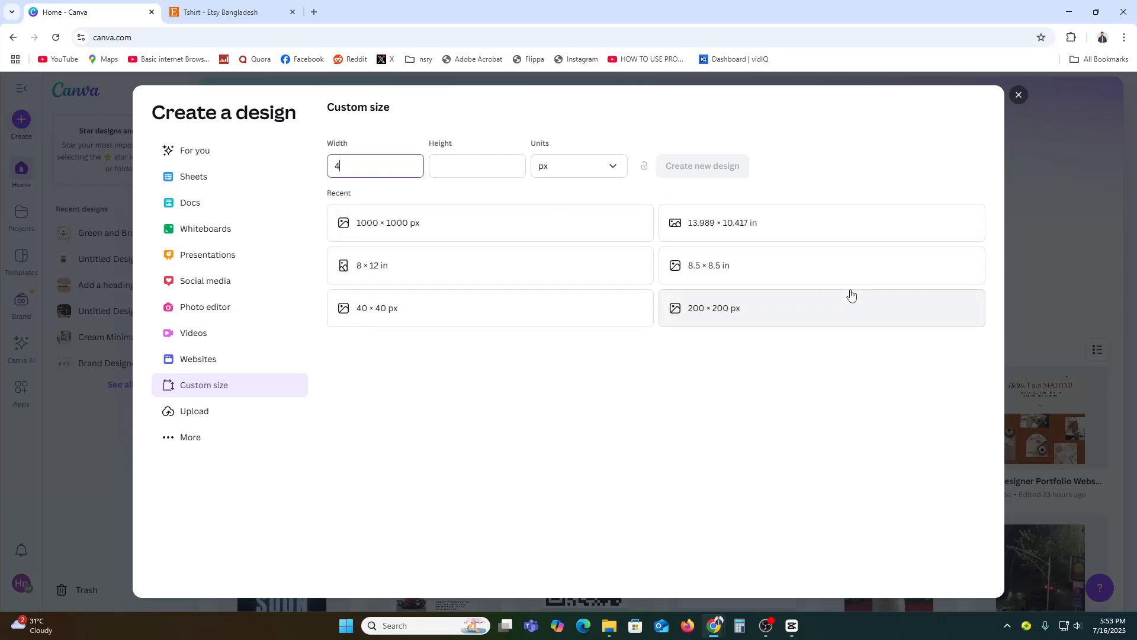
type("500")
left_click(505, 175)
type("5400")
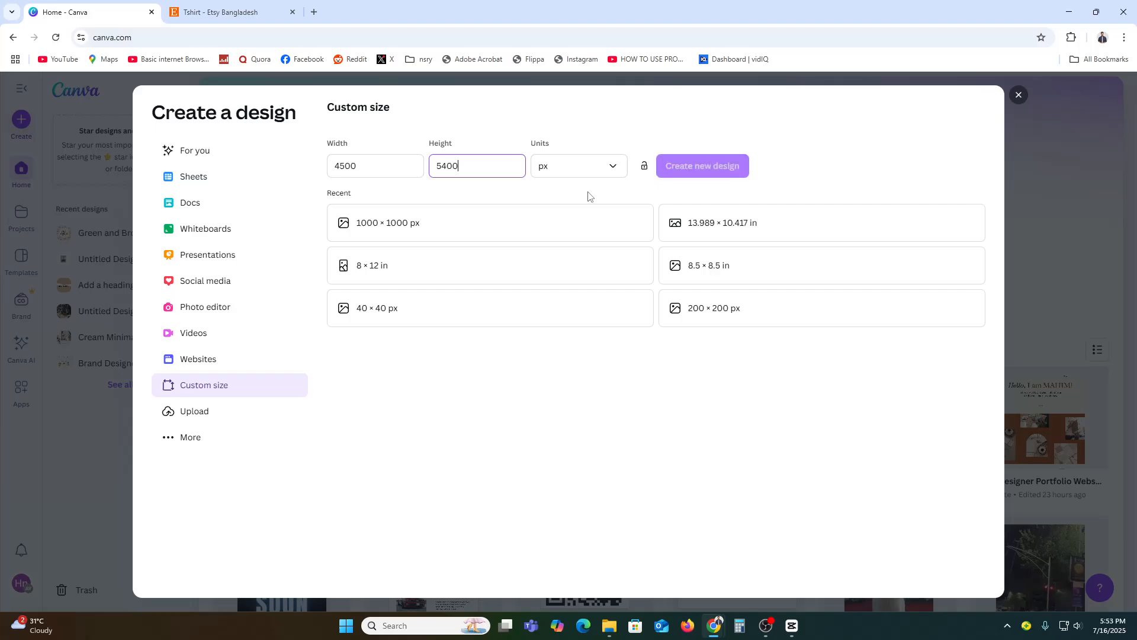
left_click(723, 171)
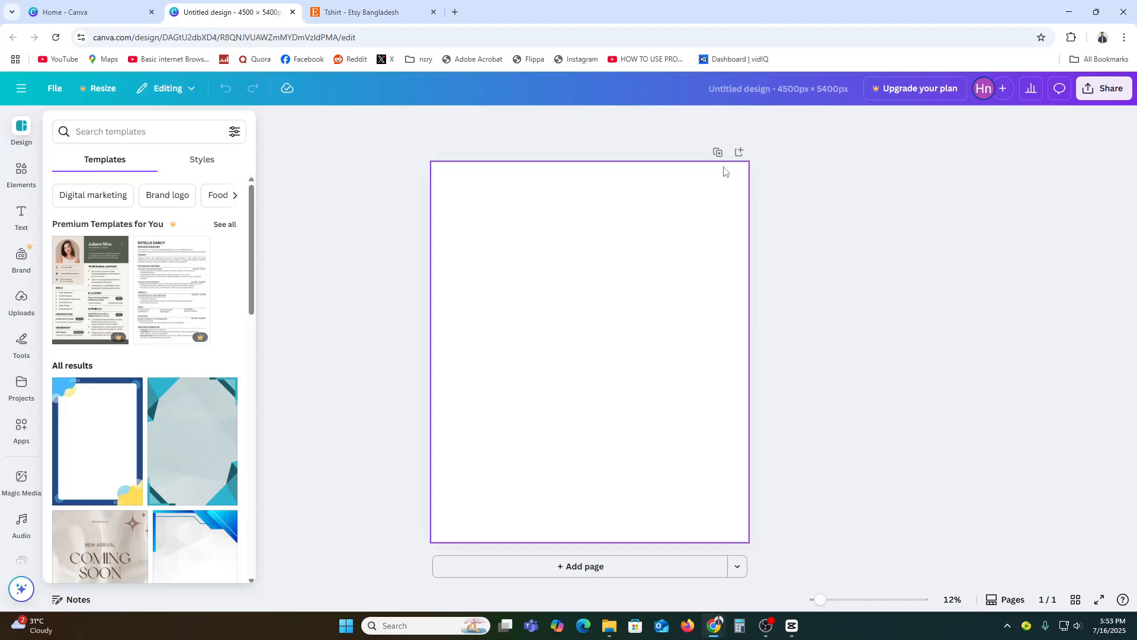
Name the untitled design Funny T-shirt
left_click(817, 87)
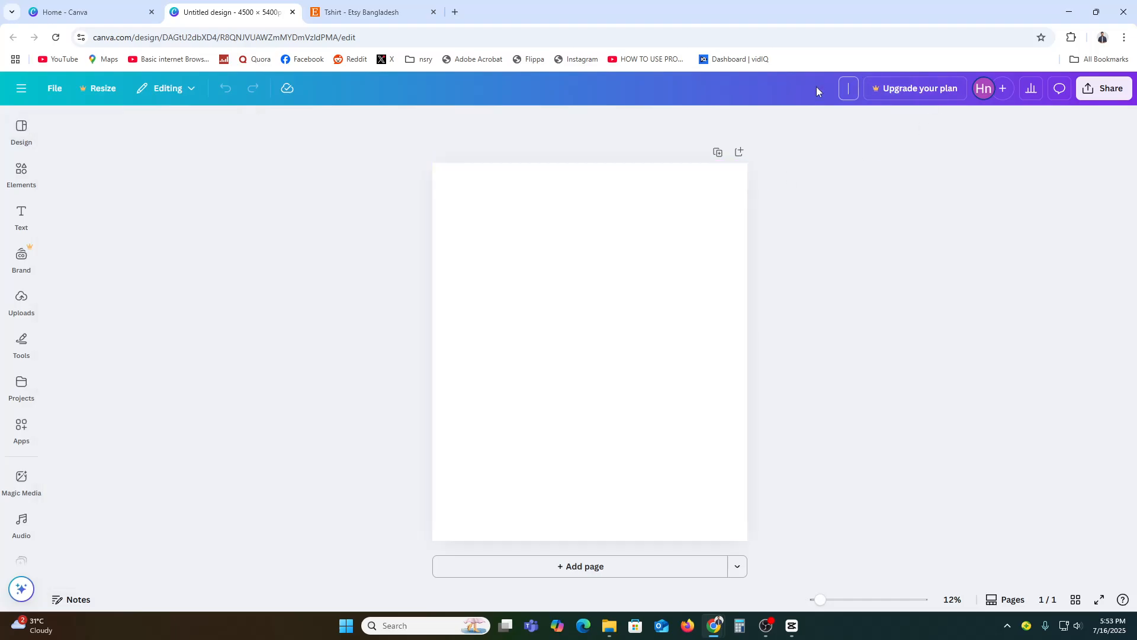
type("Funny T-shirt")
key("Return")
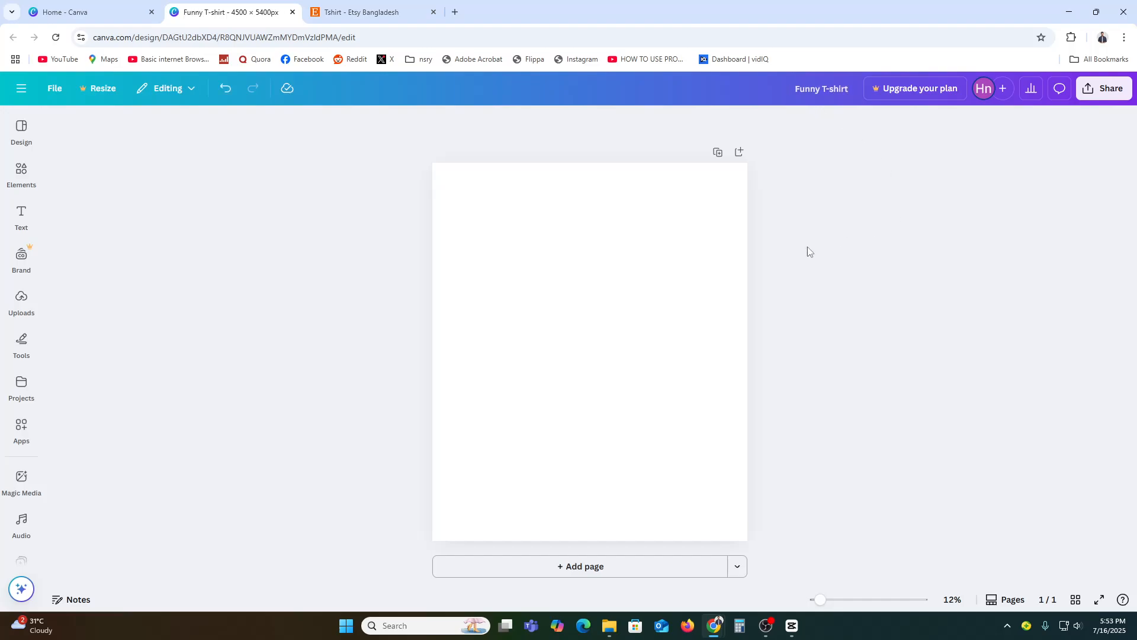
Add a heading text box near the middle of the blank page
left_click(610, 303)
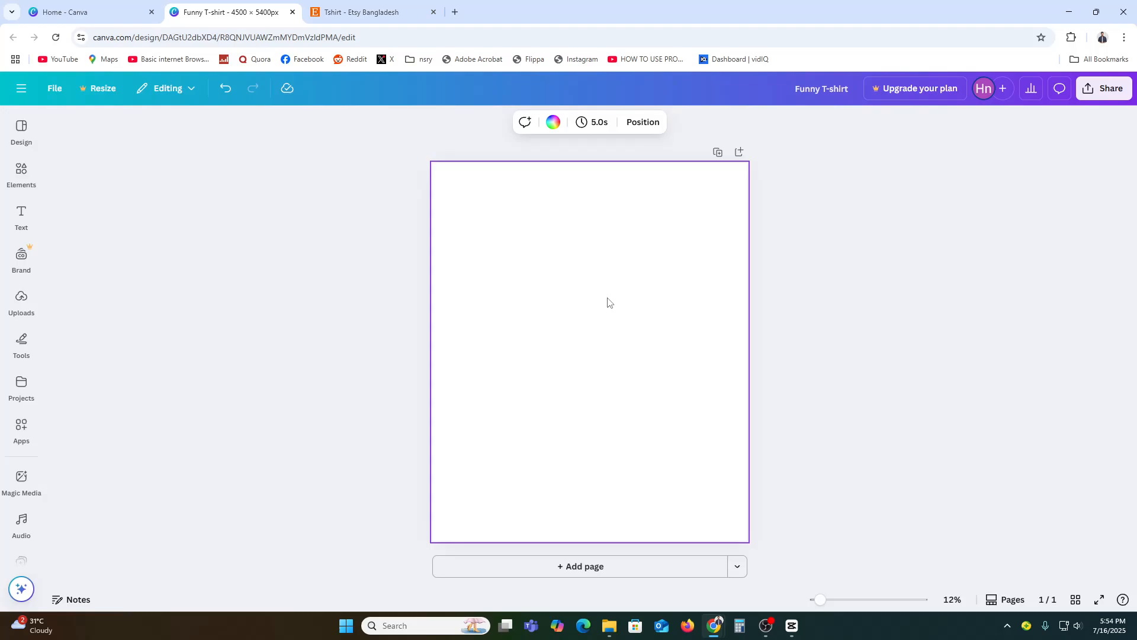
left_click(19, 221)
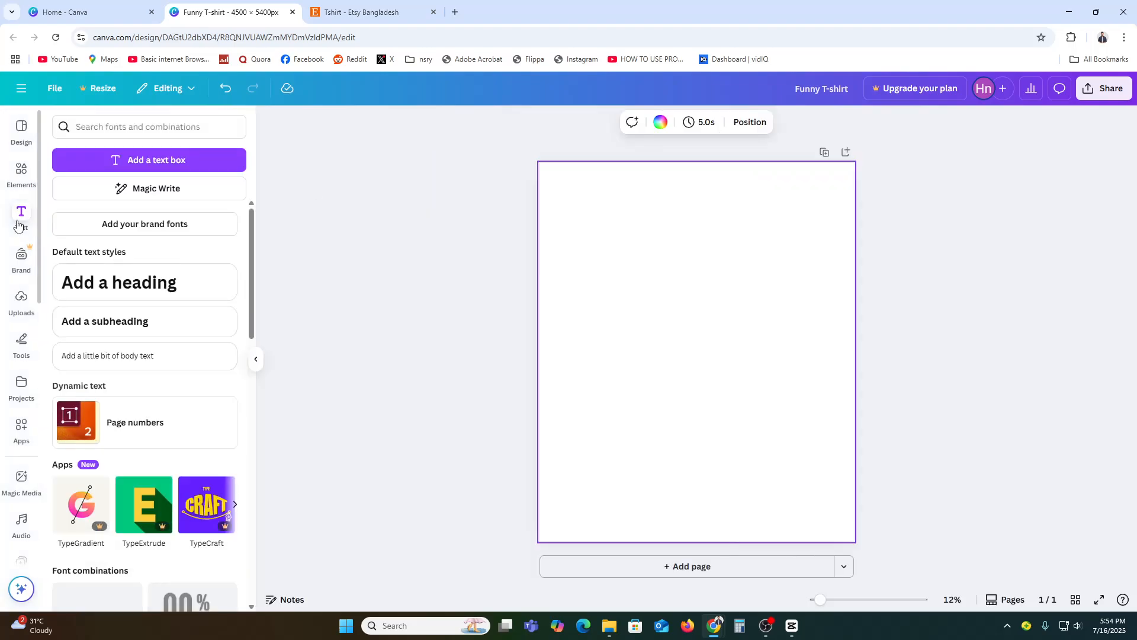
left_click_drag(130, 282, 690, 335)
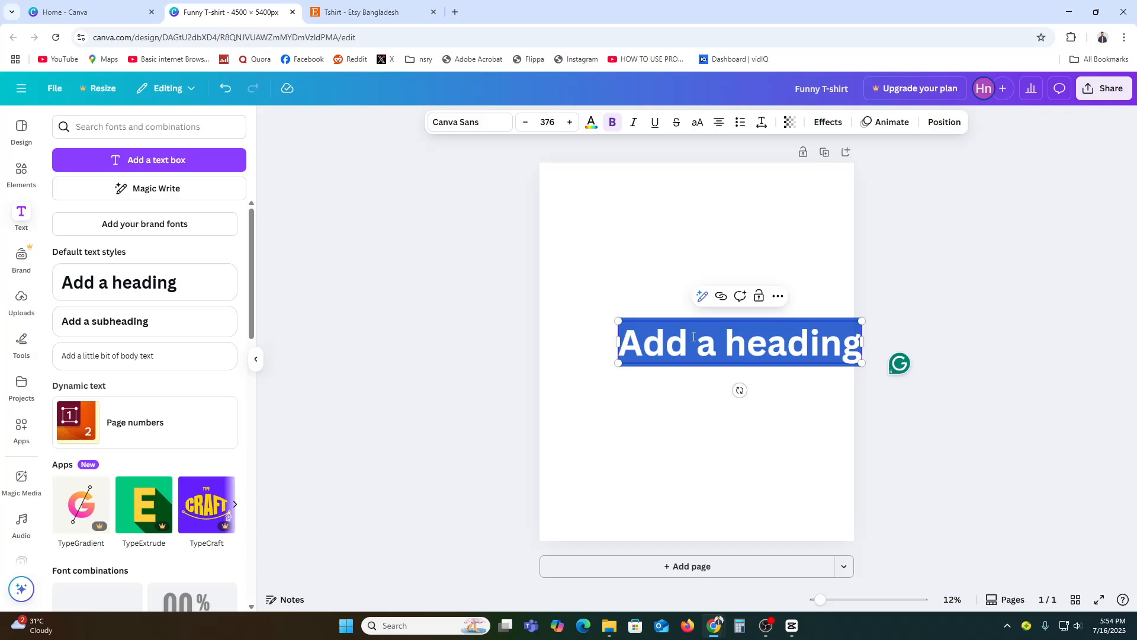
Switch to the Etsy T-shirt results and look through the listings for a text idea
left_click(356, 12)
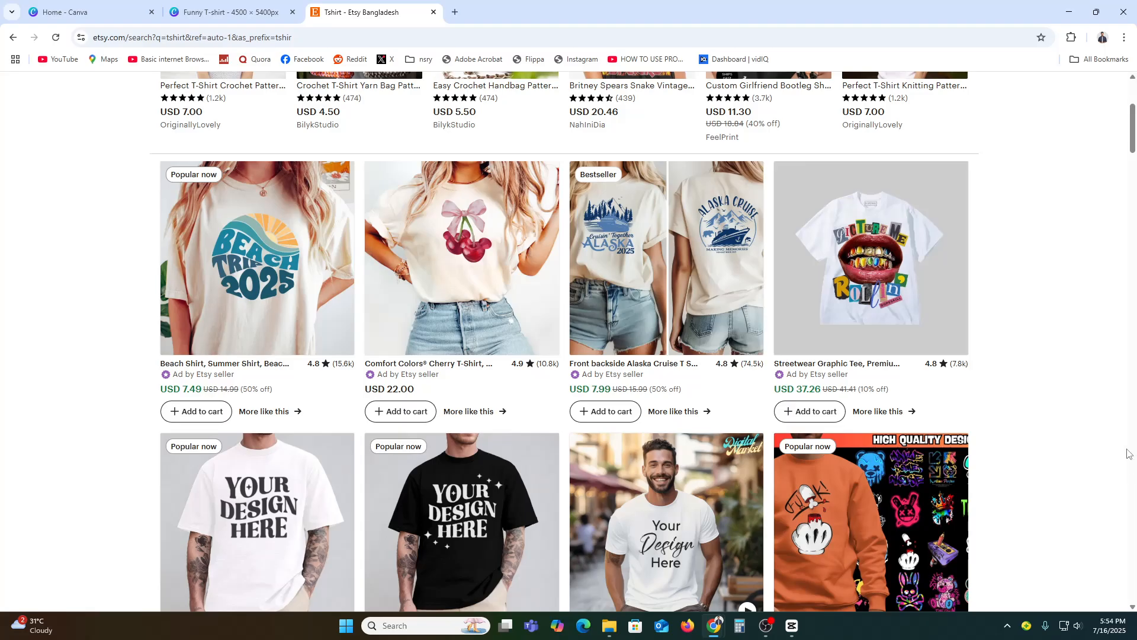
scroll(1128, 447, "down", 13)
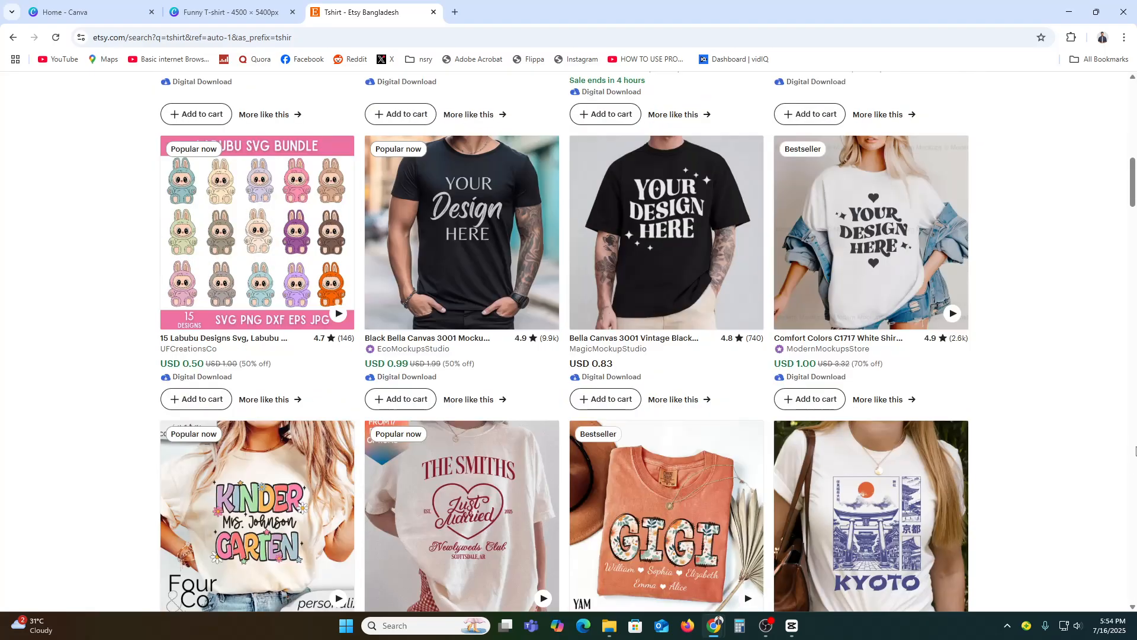
scroll(1135, 450, "down", 6)
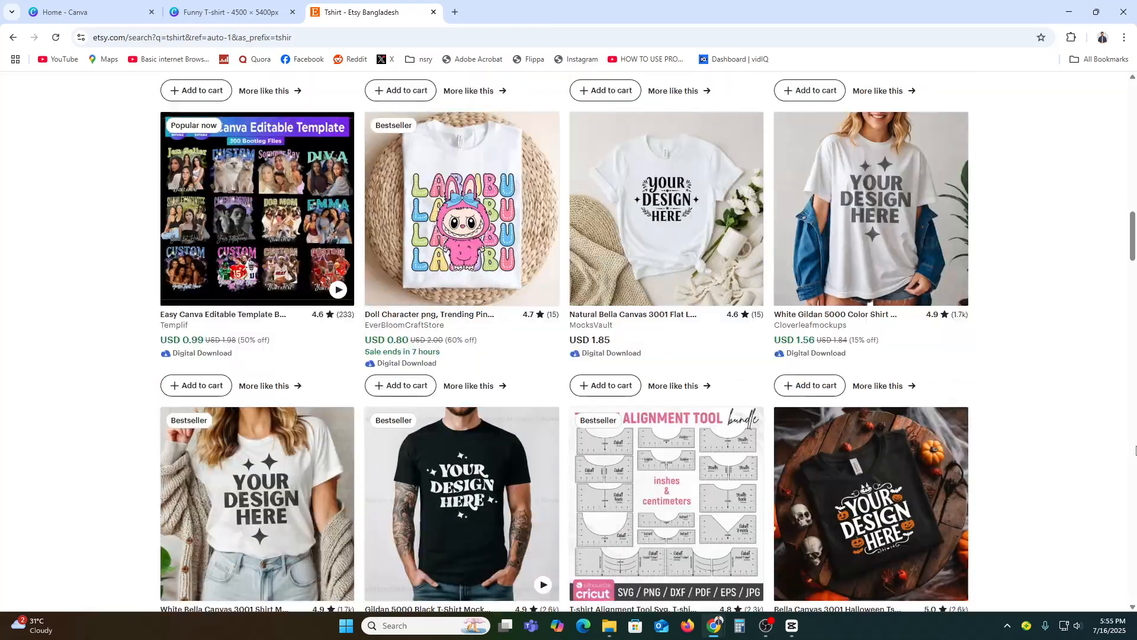
scroll(1135, 450, "up", 4)
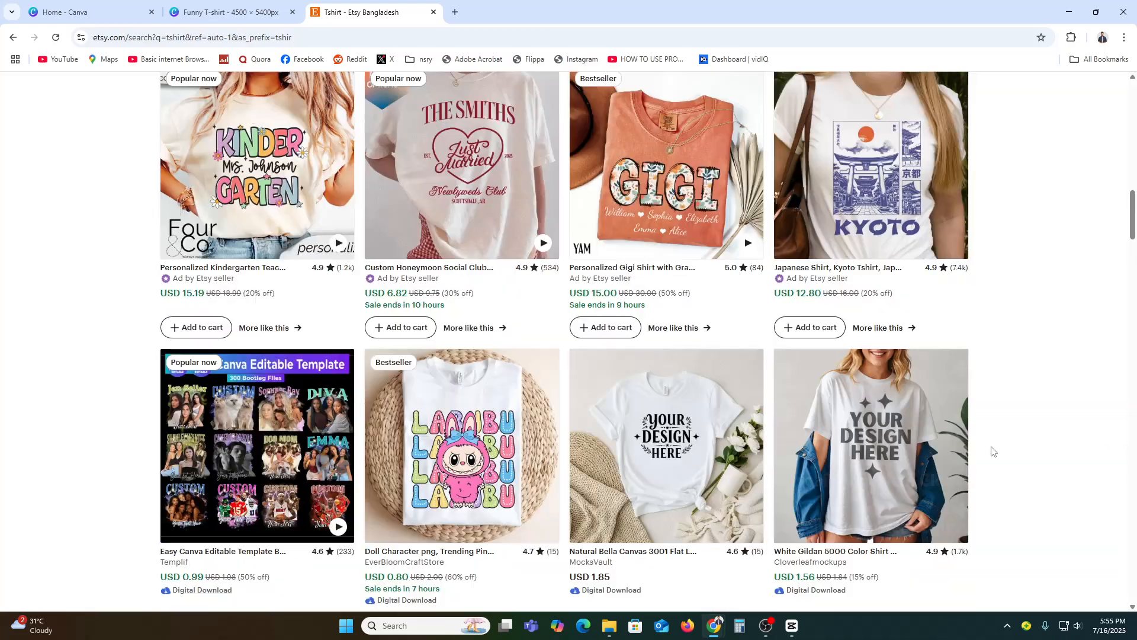
Switch back to the Canva design and replace the heading text with Kinder
left_click(245, 5)
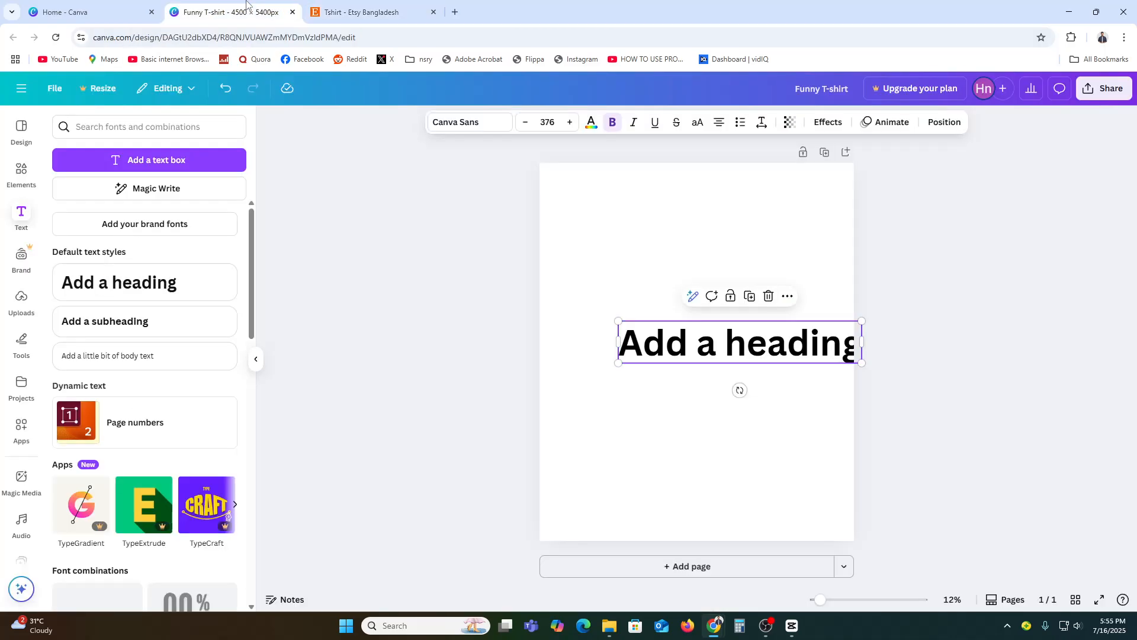
double_click(759, 350)
type("K")
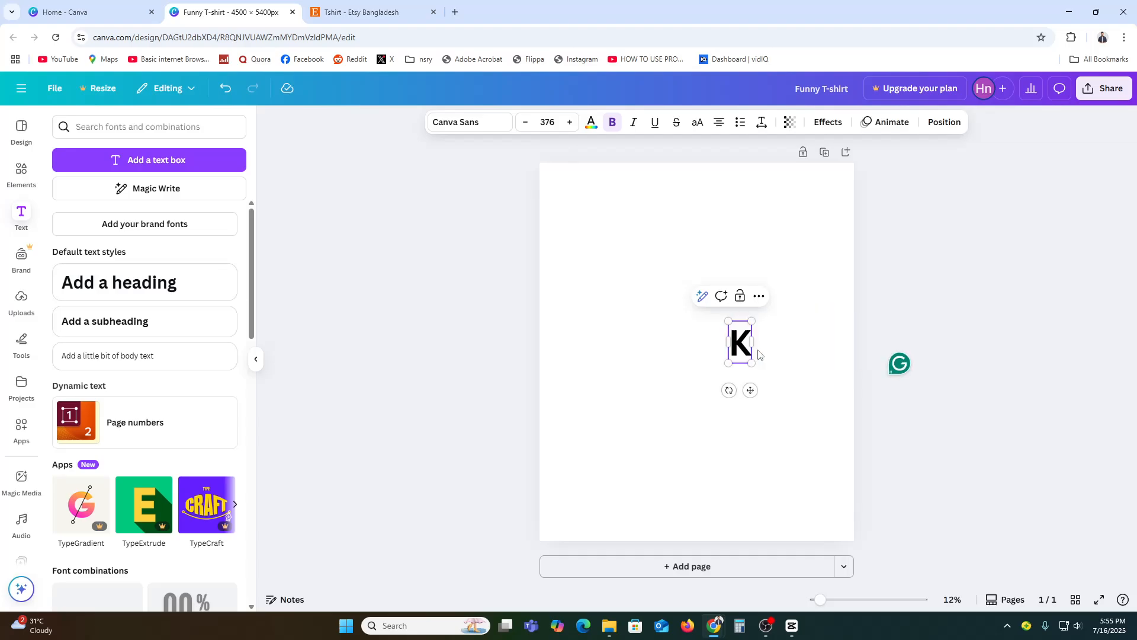
type("inder")
left_click(756, 398)
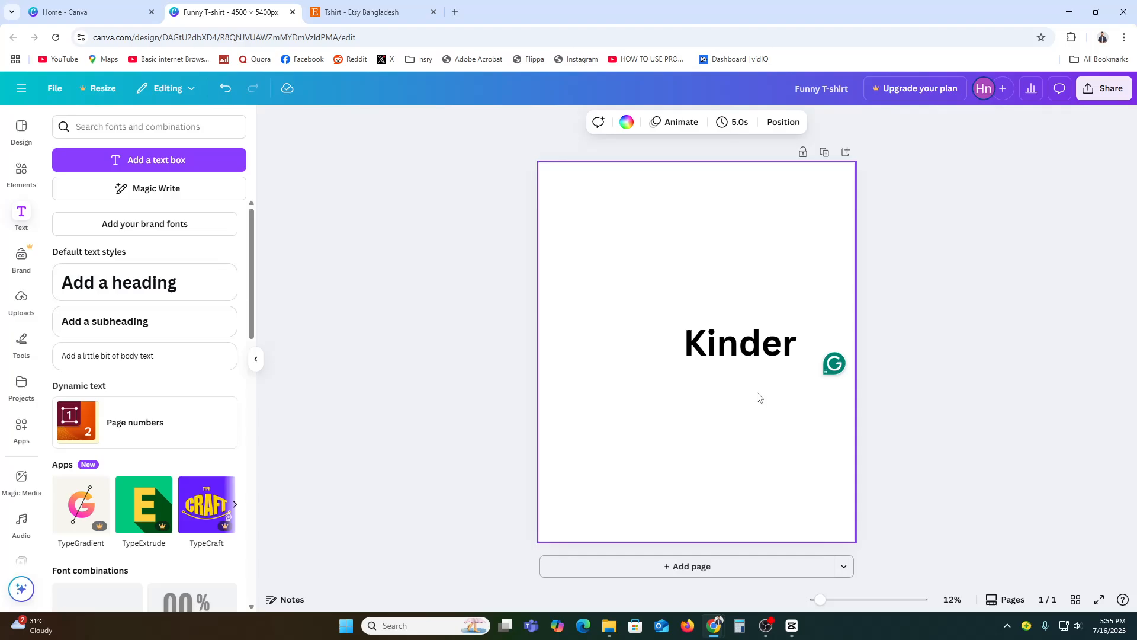
Set the font of the Kinder text to Sunday
left_click(718, 332)
left_click(467, 122)
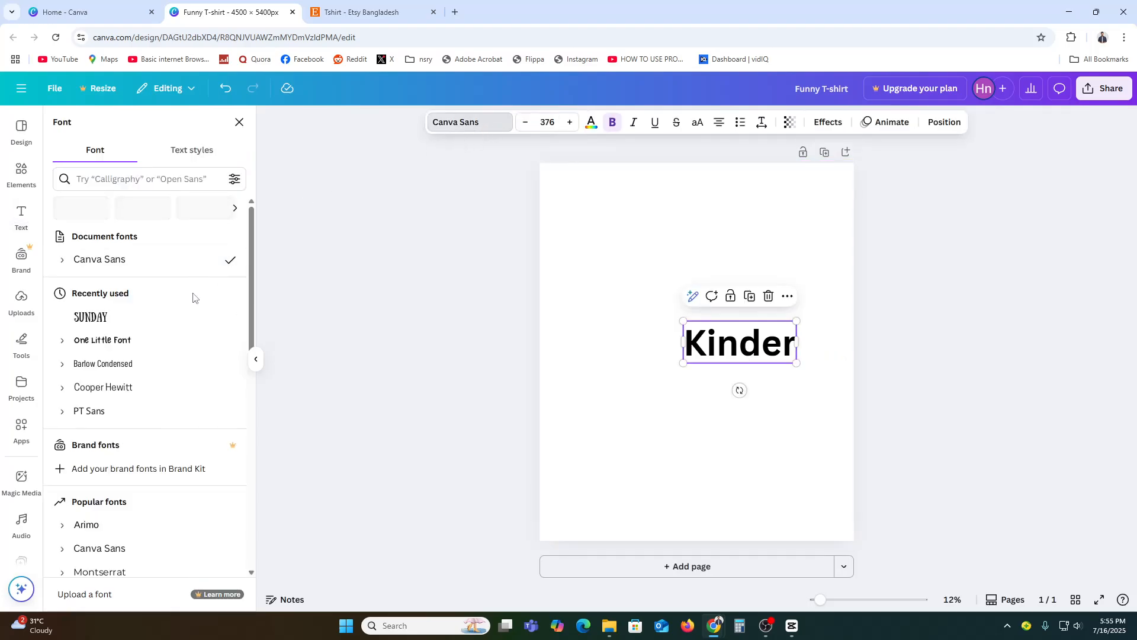
left_click(467, 123)
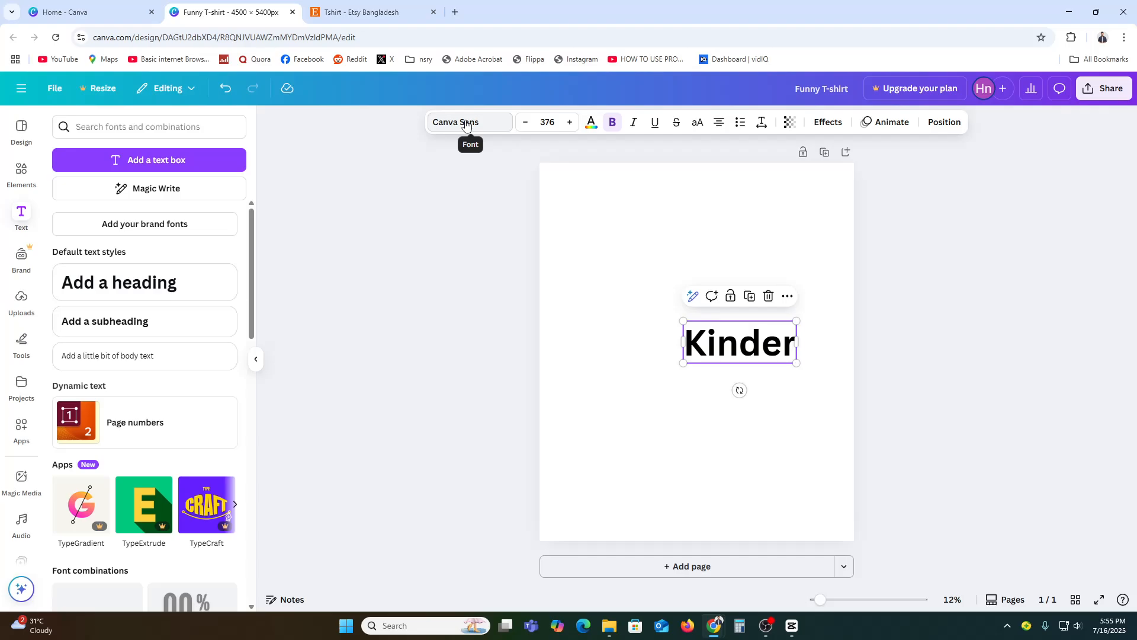
left_click(467, 123)
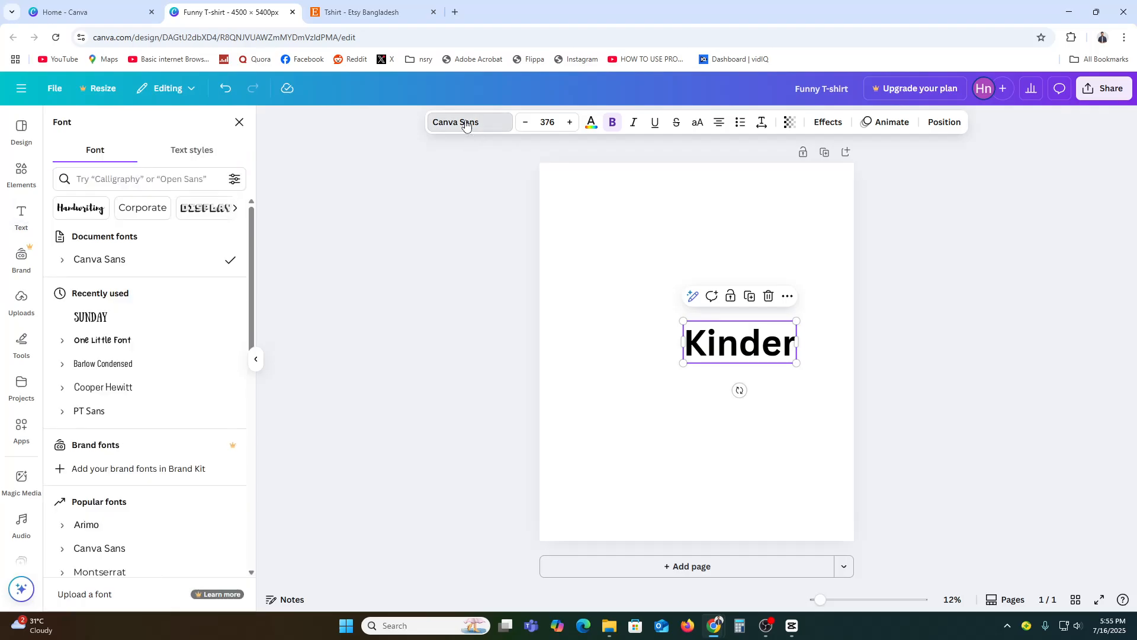
left_click(92, 319)
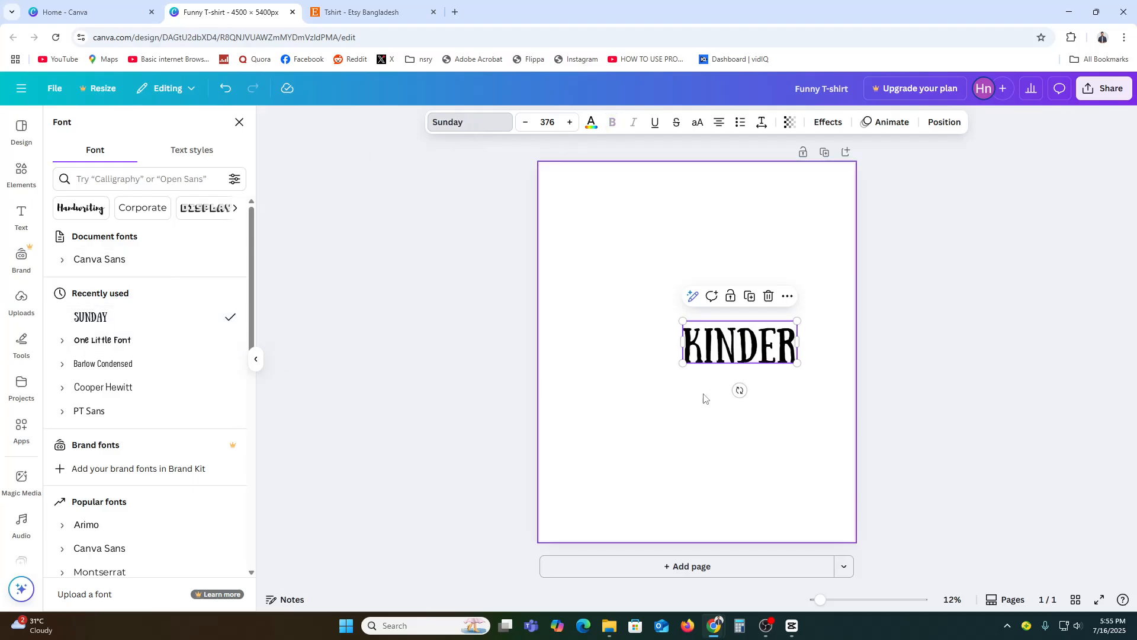
Enlarge the Kinder text to about size 614 and center it horizontally on the page
left_click_drag(751, 348, 808, 381)
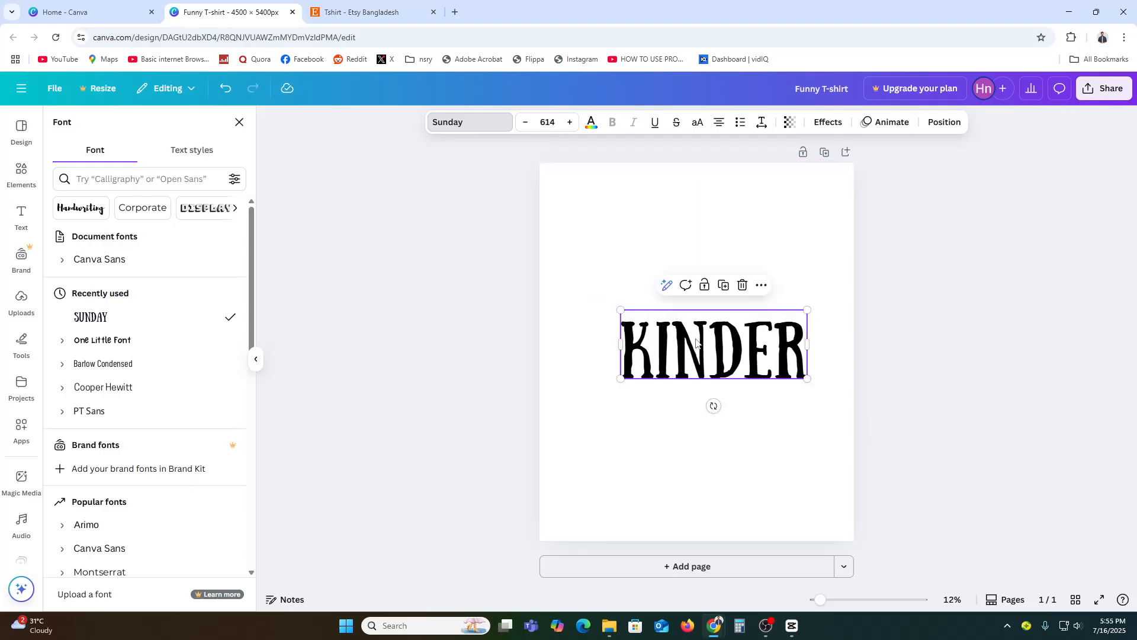
mouse_move(698, 342)
left_mouse_down()
mouse_move(677, 307)
mouse_move(680, 349)
left_mouse_up()
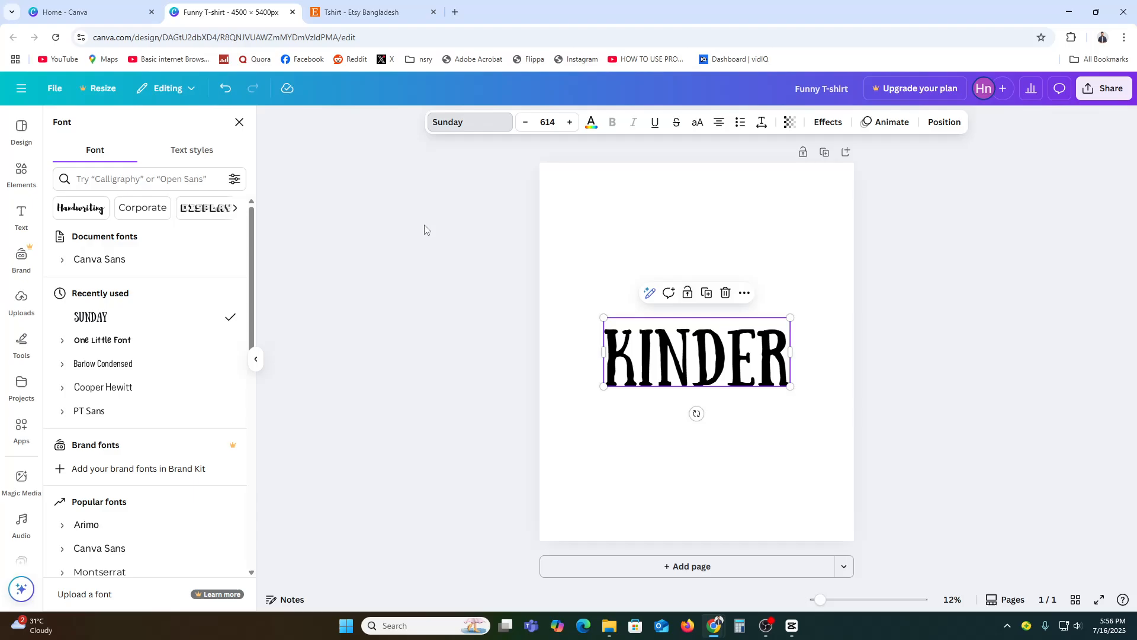
Search the design elements for print and show all matching graphics
left_click(22, 178)
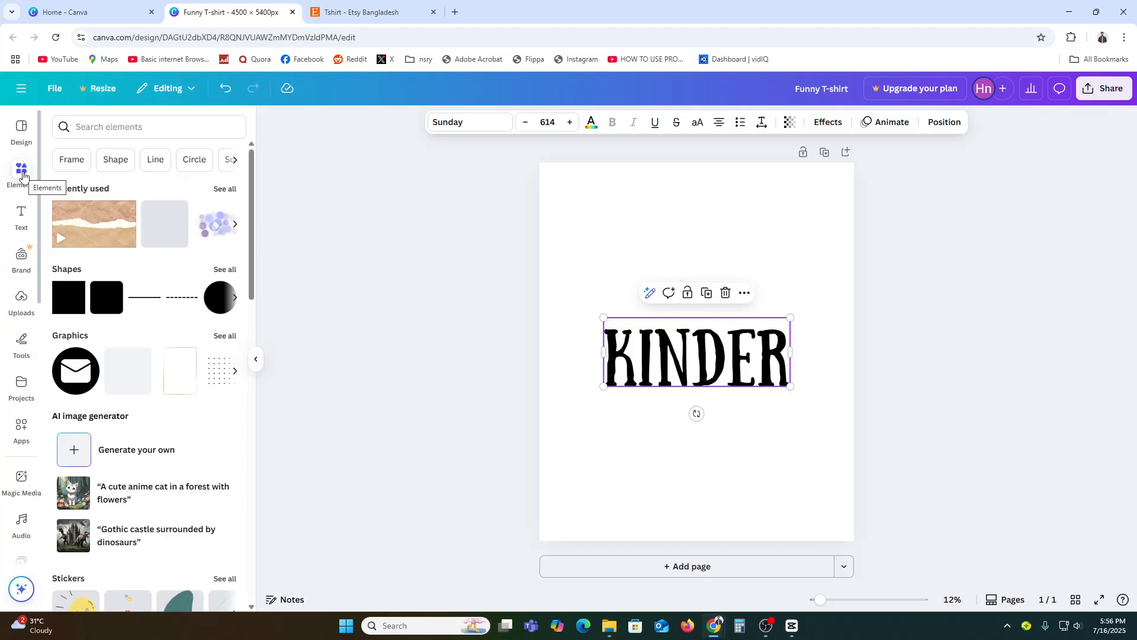
left_click(105, 129)
type("print")
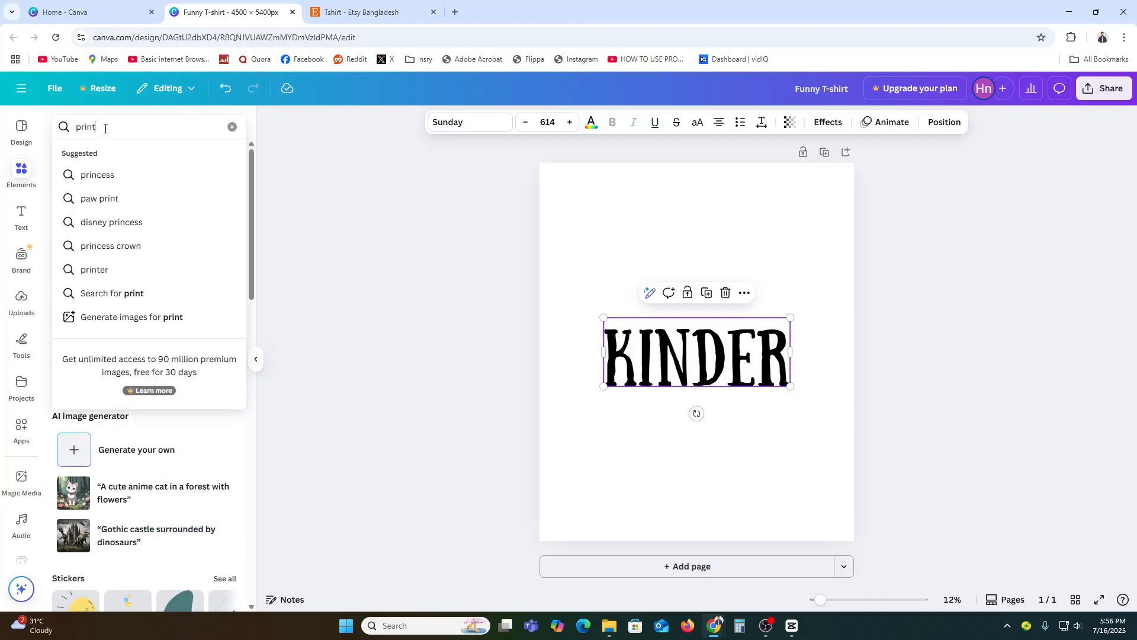
key("Return")
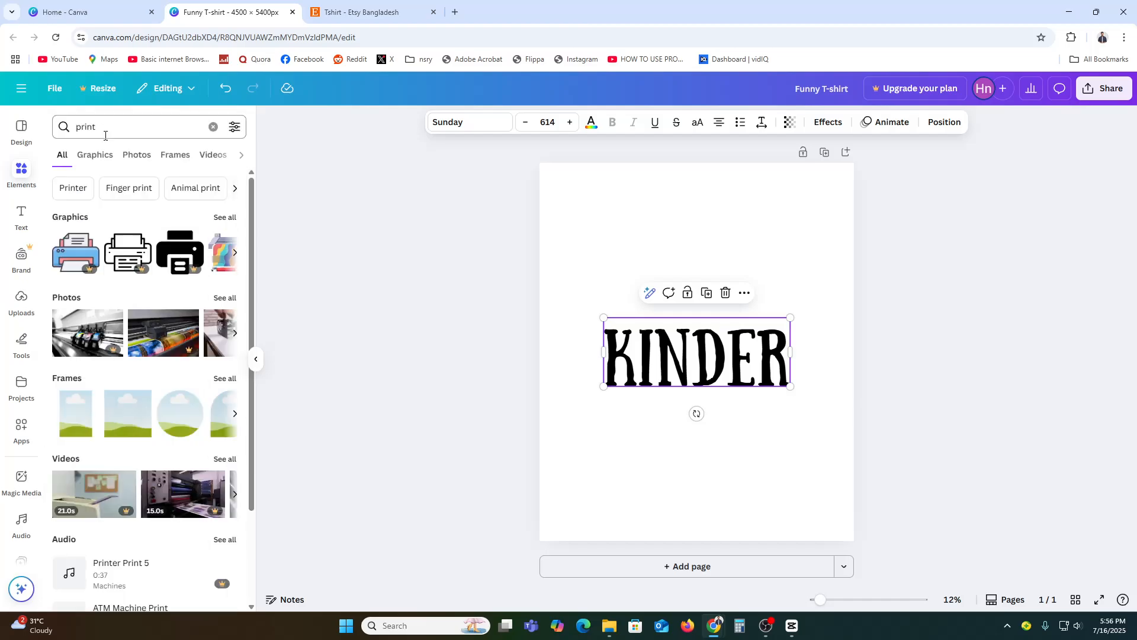
left_click(226, 217)
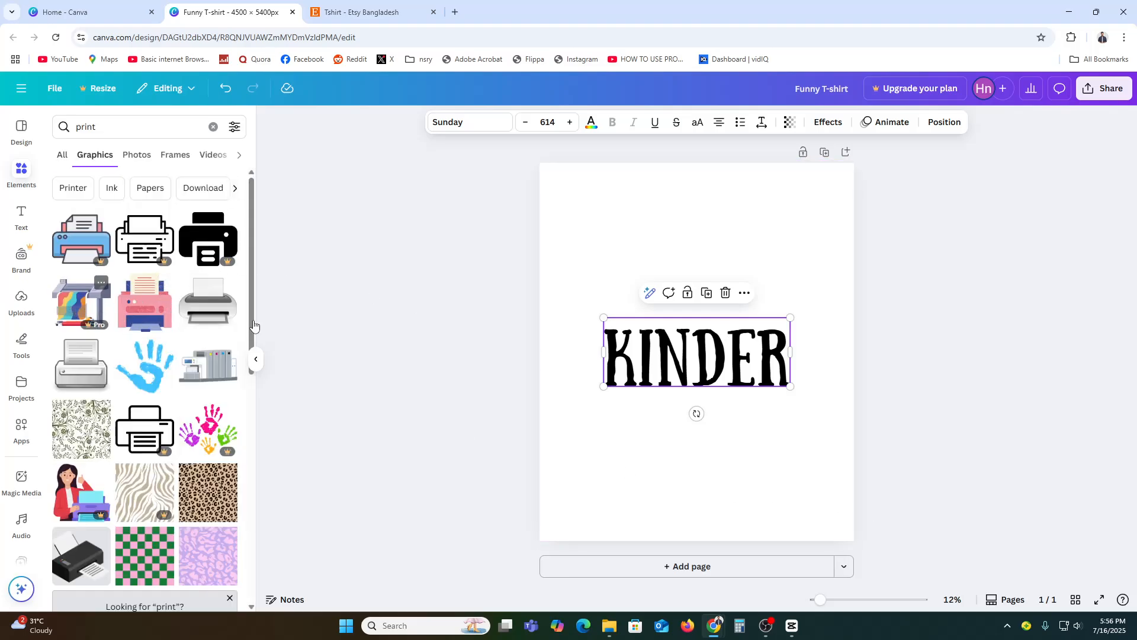
Move the Kinder text up the page and place the four-colour handprints graphic below it
left_click_drag(725, 366, 725, 327)
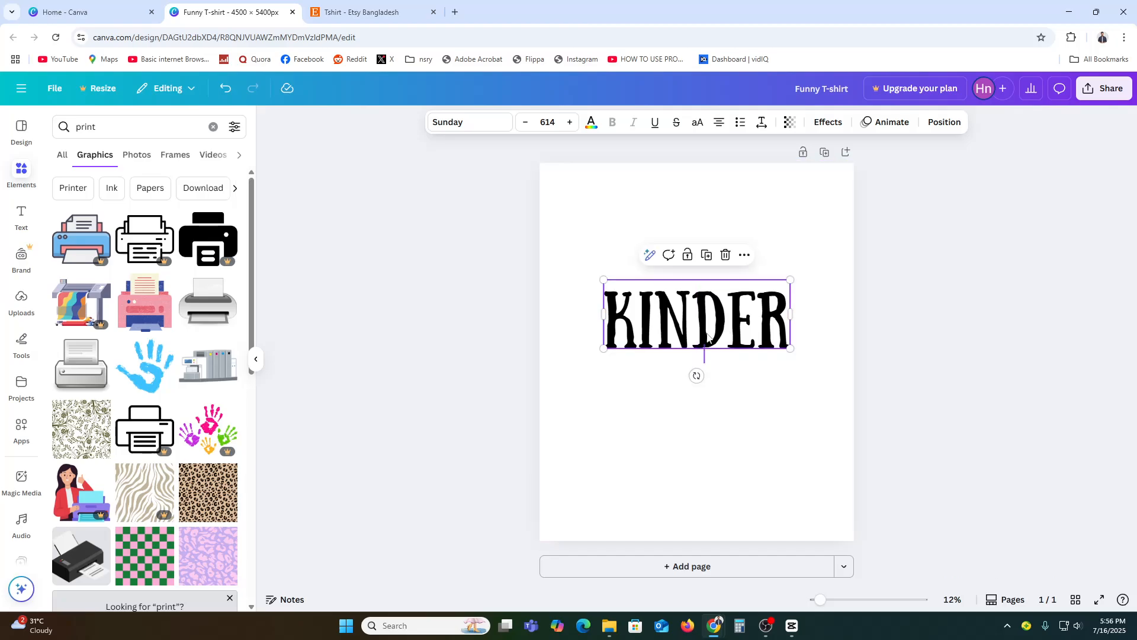
scroll(125, 326, "down", 1)
scroll(125, 327, "down", 3)
scroll(170, 379, "up", 2)
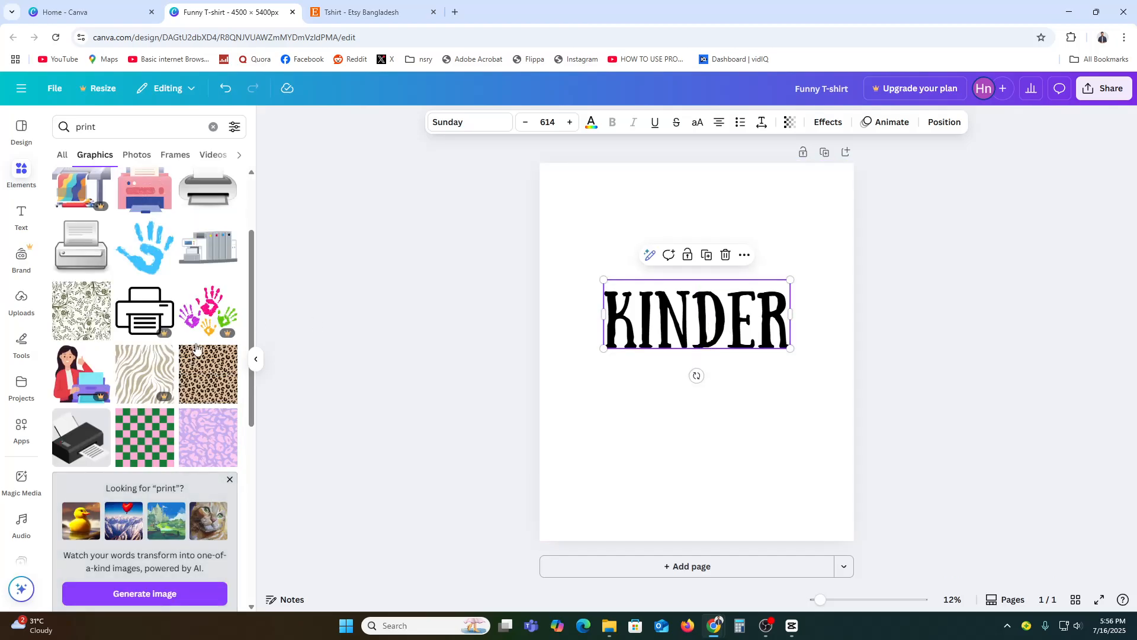
left_click_drag(208, 310, 612, 444)
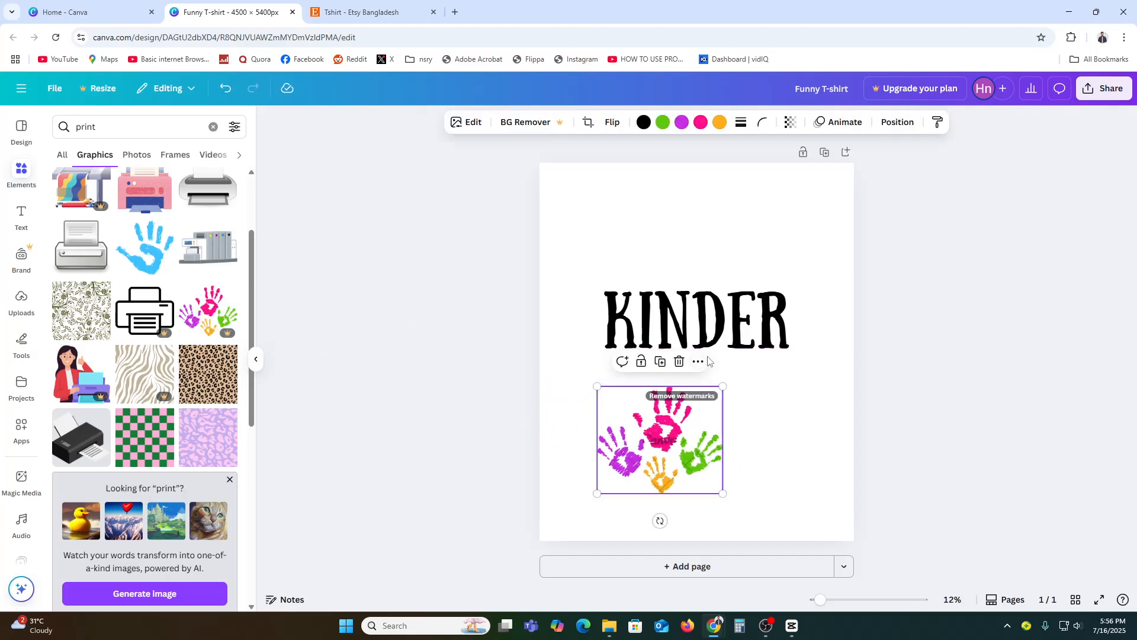
left_click(728, 322)
left_click(679, 361)
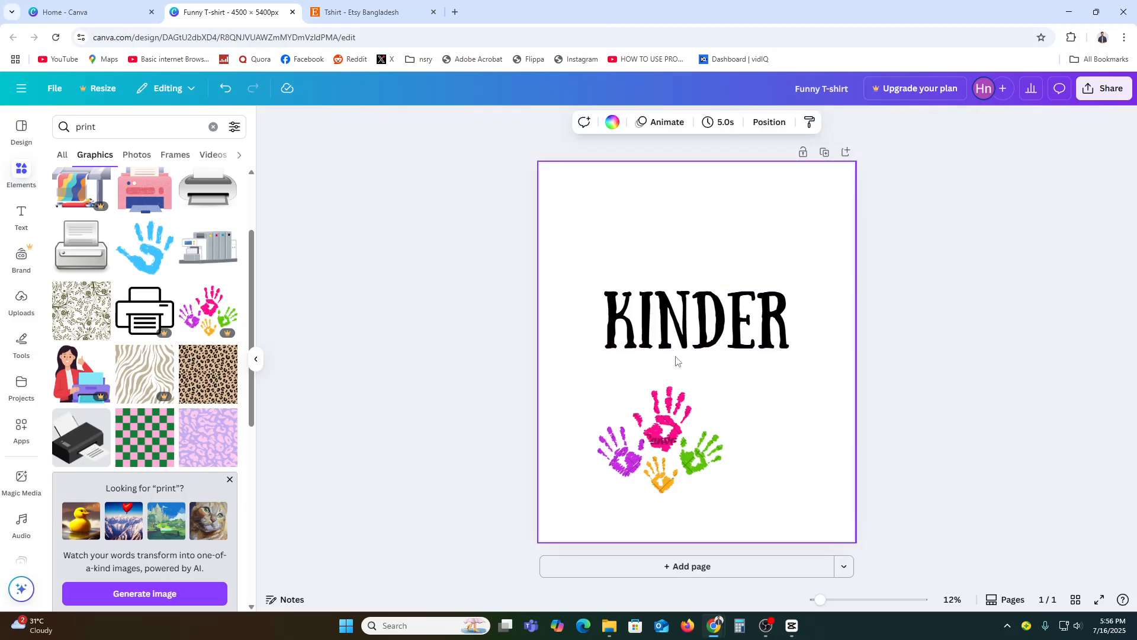
Center the four-colour handprints graphic horizontally on the page and bring it up close beneath the Kinder text
left_click(423, 366)
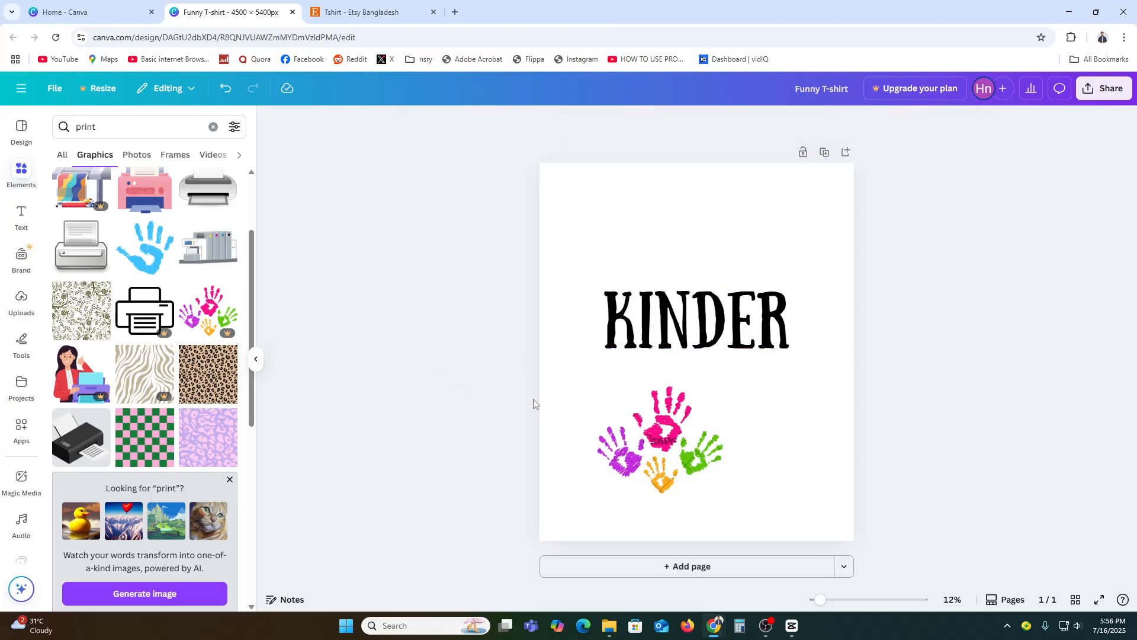
left_click(680, 452)
left_click_drag(695, 450, 729, 438)
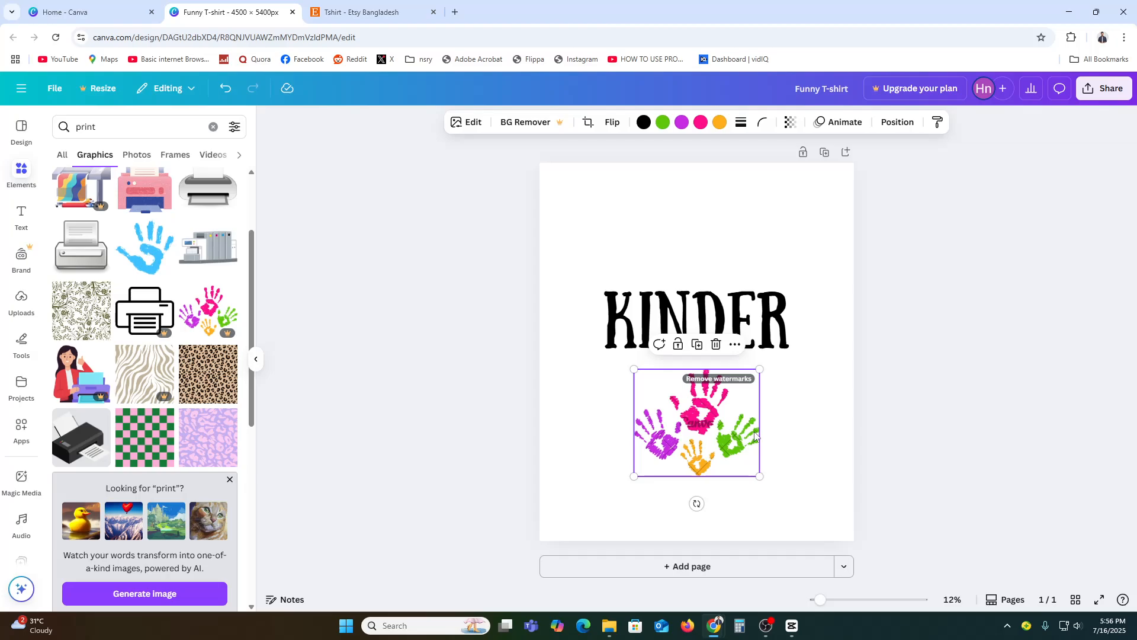
left_click(785, 458)
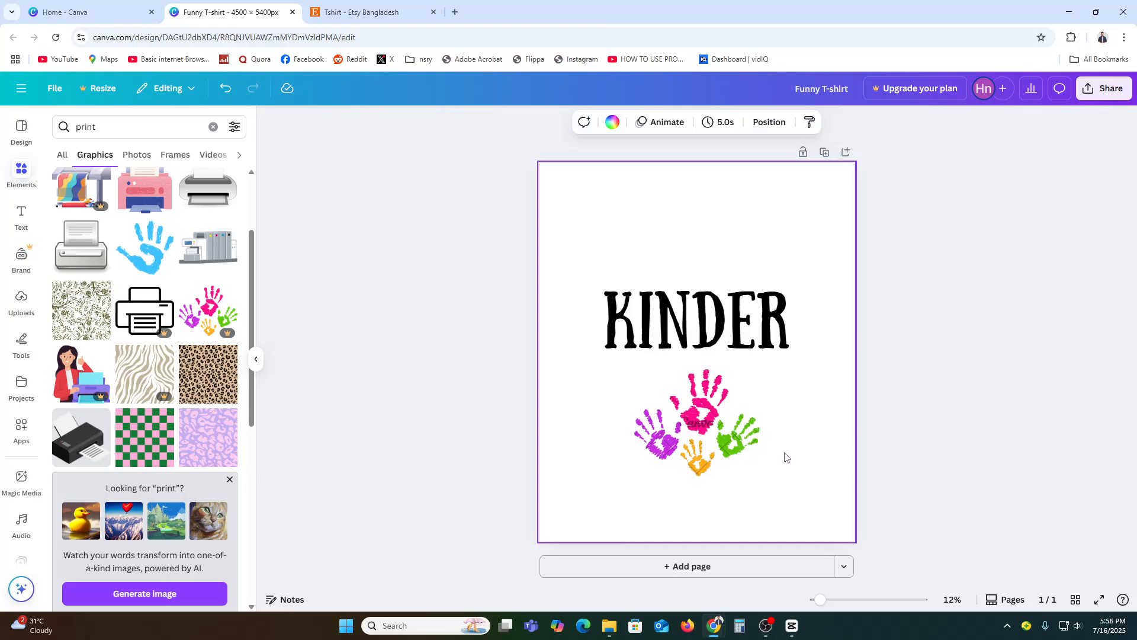
Replace the handprints graphic with the grey printing machine graphic, scaled down and centered below the Kinder text
scroll(119, 414, "up", 3)
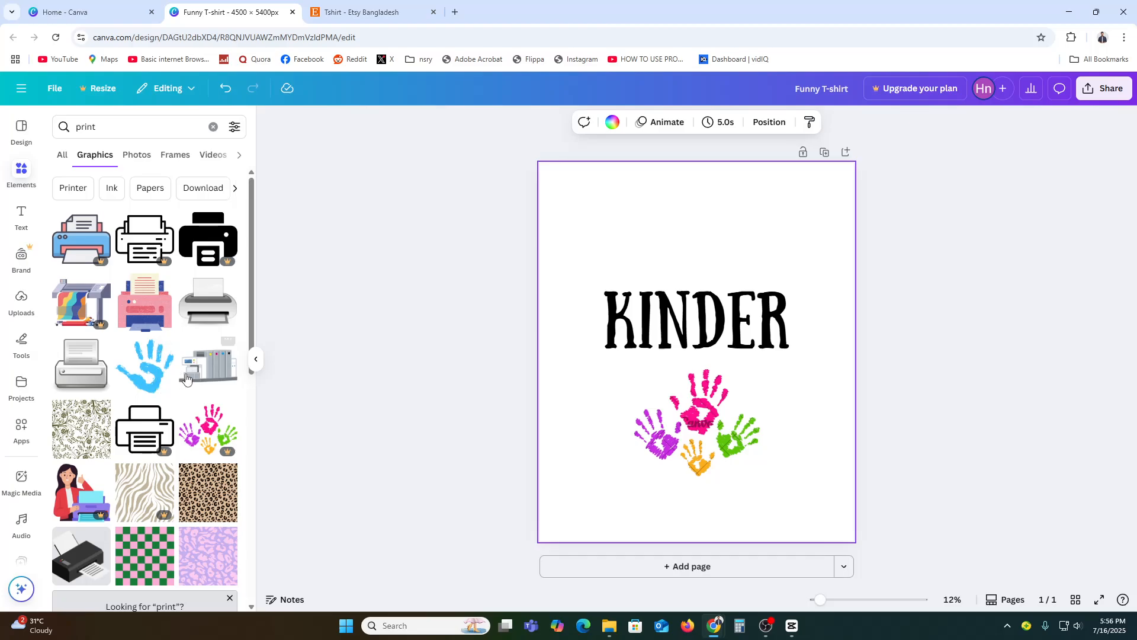
left_click_drag(186, 378, 600, 234)
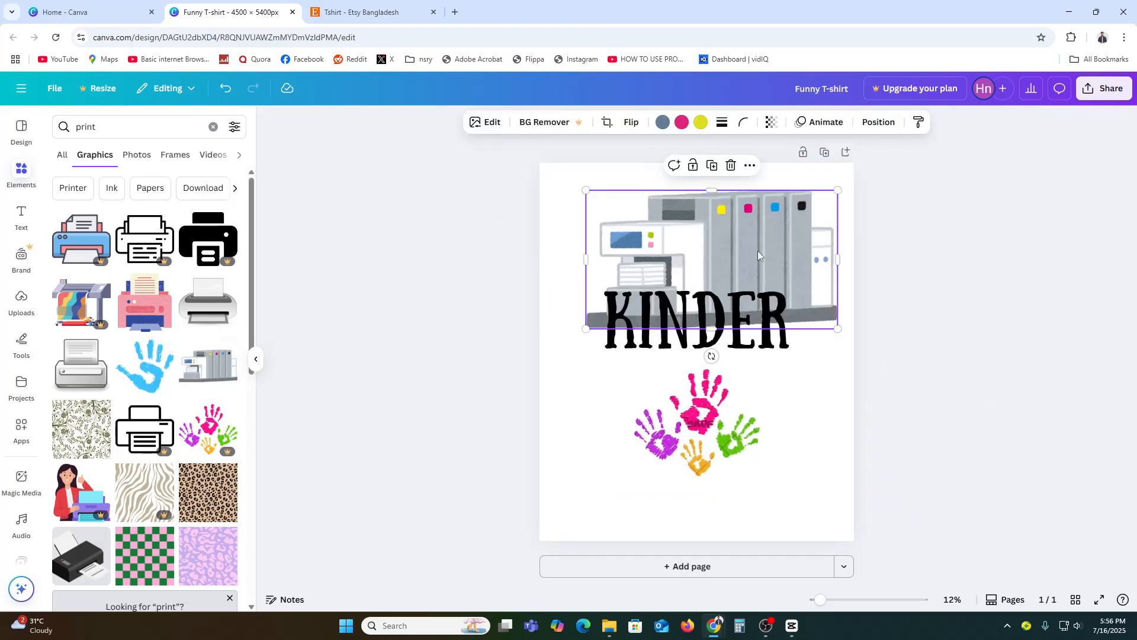
left_click_drag(837, 190, 736, 245)
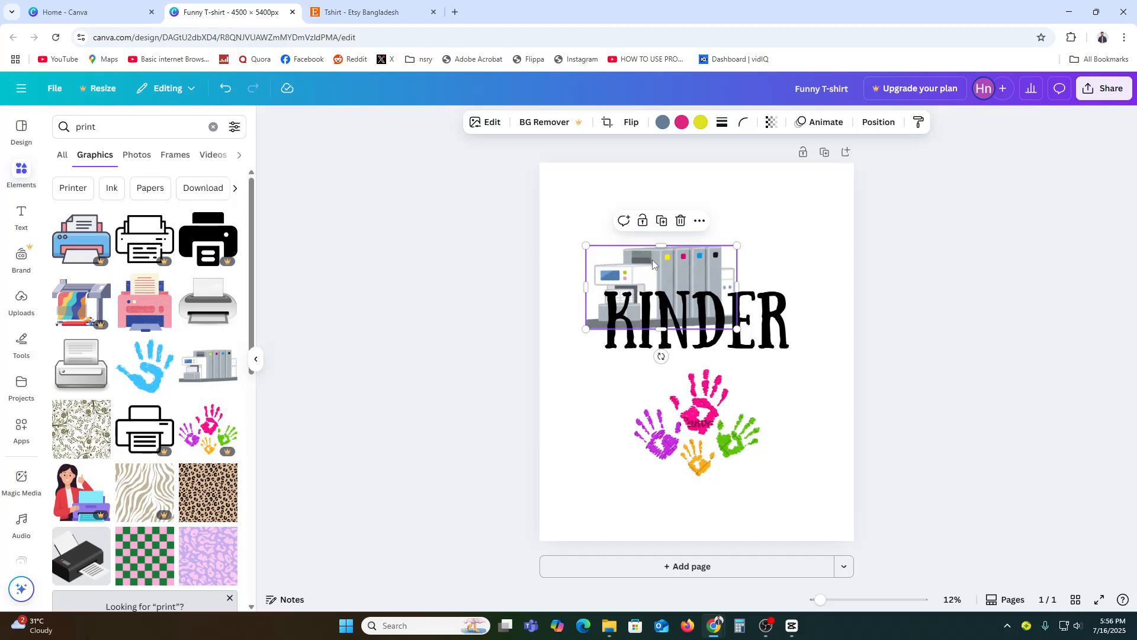
left_click_drag(652, 260, 691, 366)
left_click(708, 448)
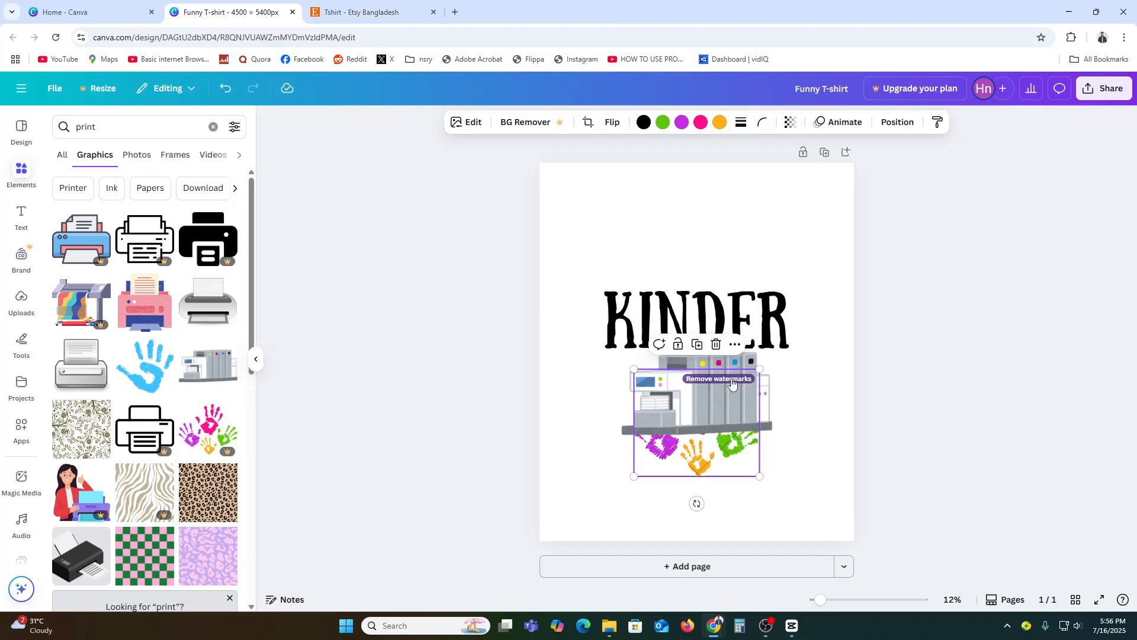
key("Delete")
Move the Kinder text down to the base of the printing machine and shrink it to about size 323
left_click(672, 329)
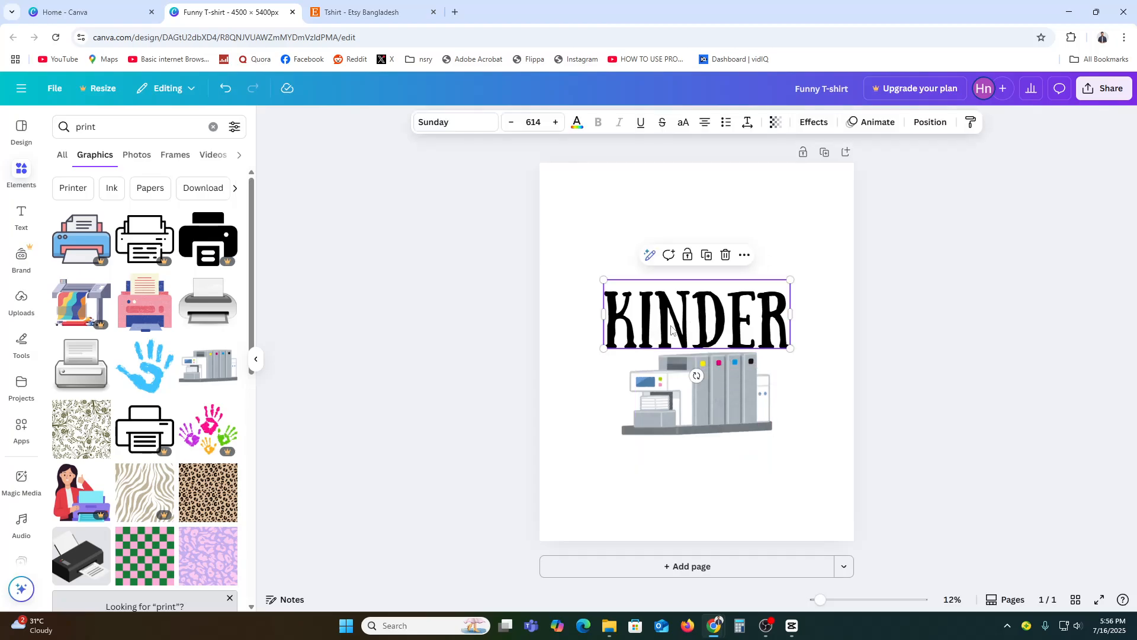
left_click_drag(671, 329, 689, 455)
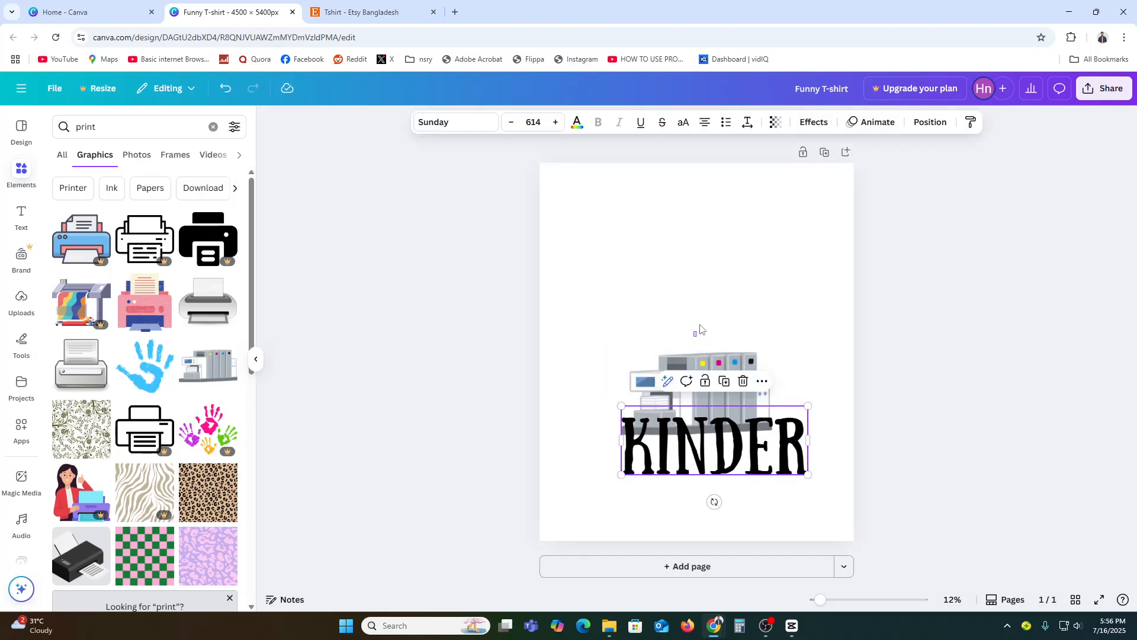
left_click(711, 308)
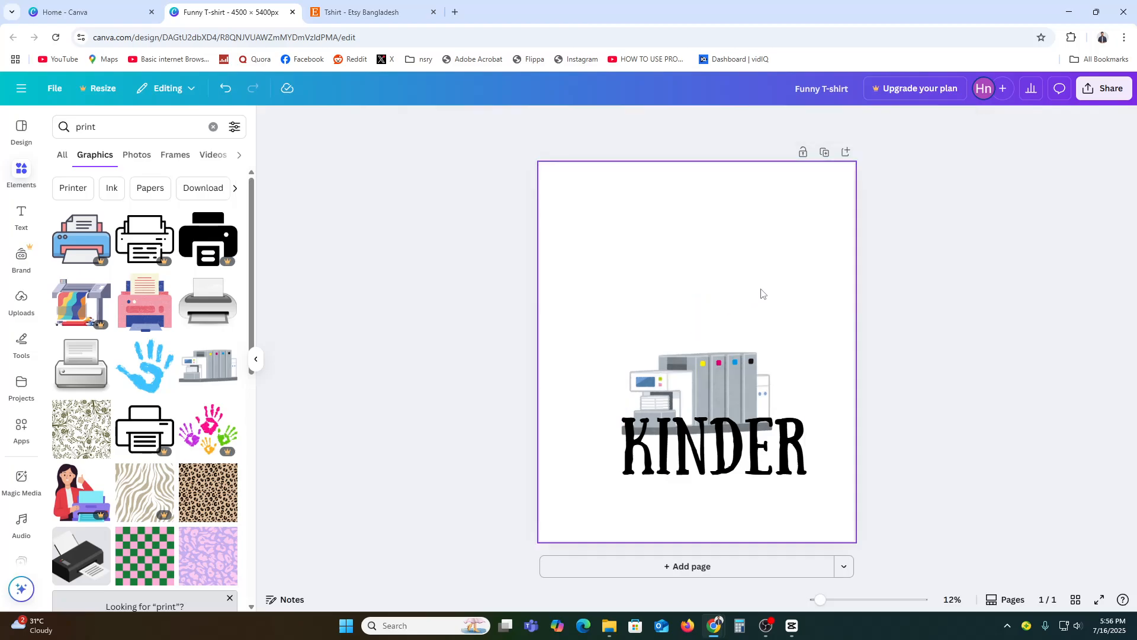
left_click(764, 467)
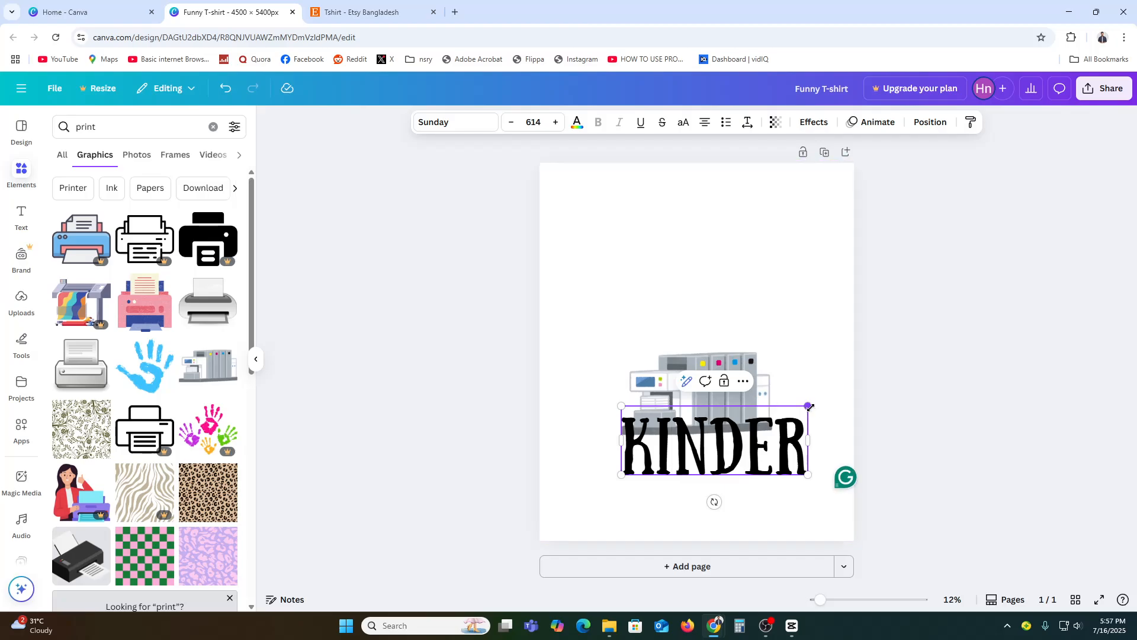
left_click_drag(809, 407, 746, 457)
left_click(708, 515)
Move the printing machine graphic up the page and center the Kinder text directly beneath it
left_click_drag(653, 385, 653, 343)
left_click_drag(736, 453, 725, 427)
left_click(807, 432)
left_click(720, 415)
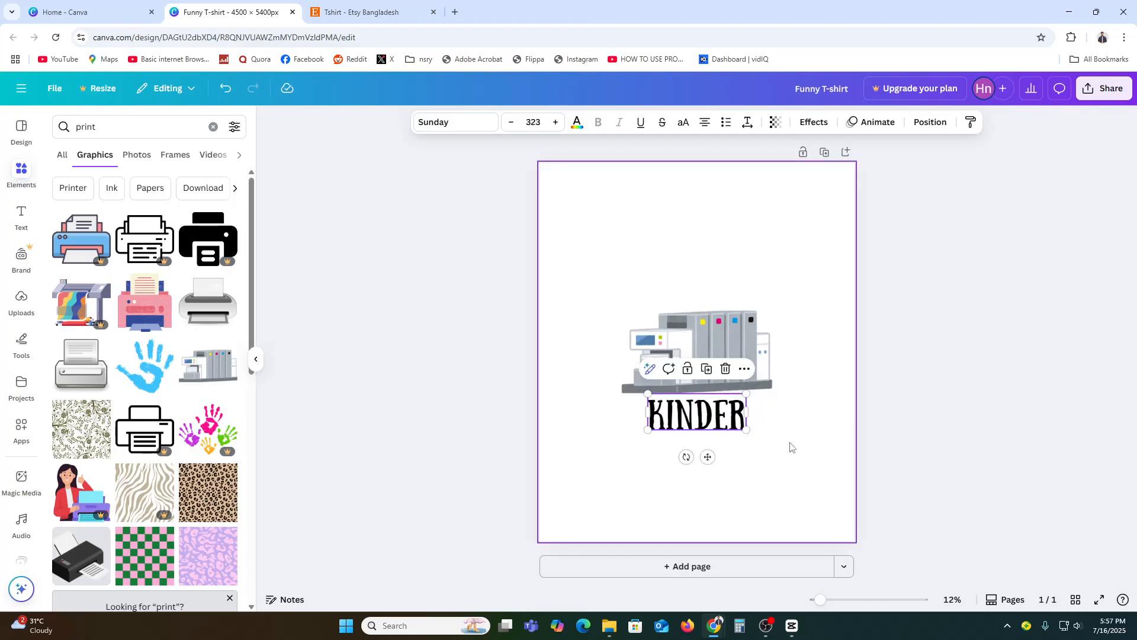
left_click(790, 447)
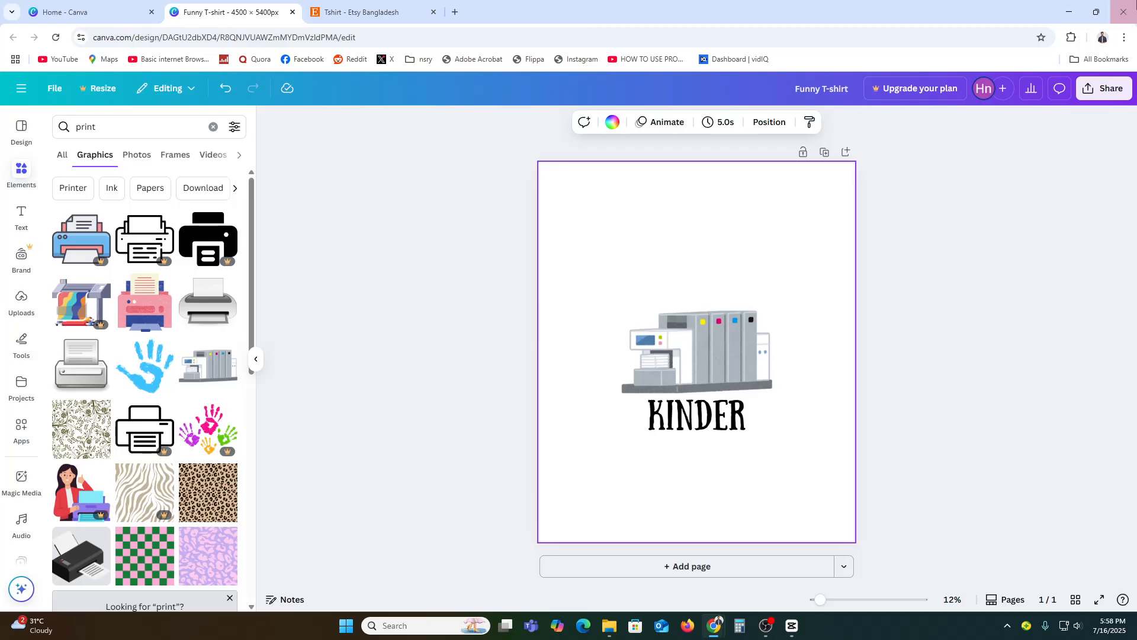
Open the design's download settings and choose PNG as the file type
left_click(1087, 93)
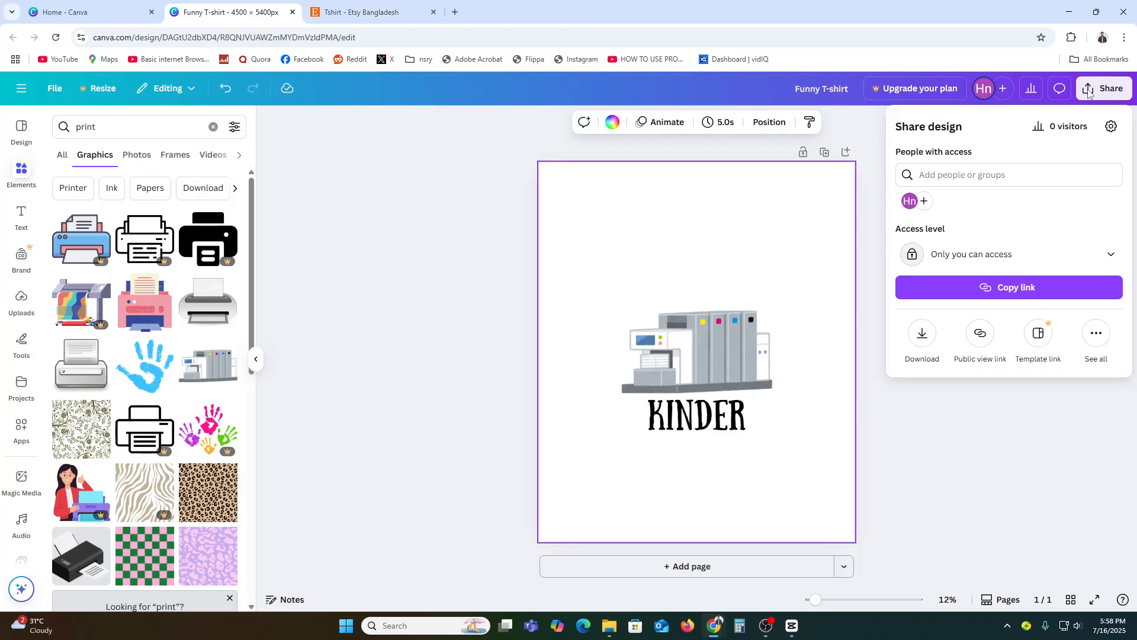
left_click(922, 340)
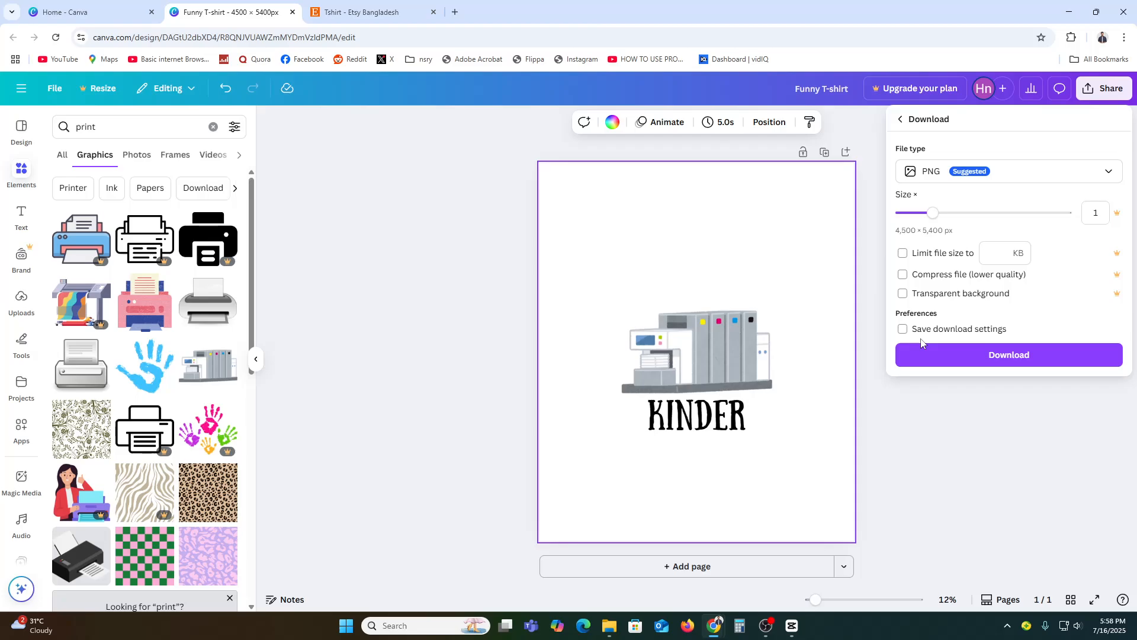
left_click(947, 172)
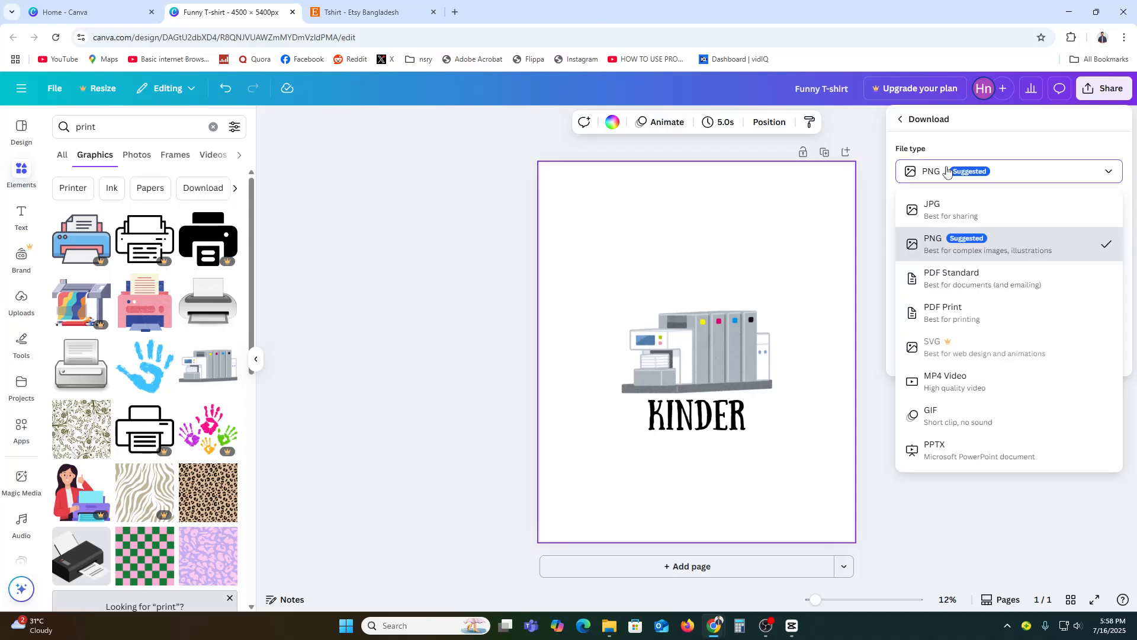
left_click(950, 261)
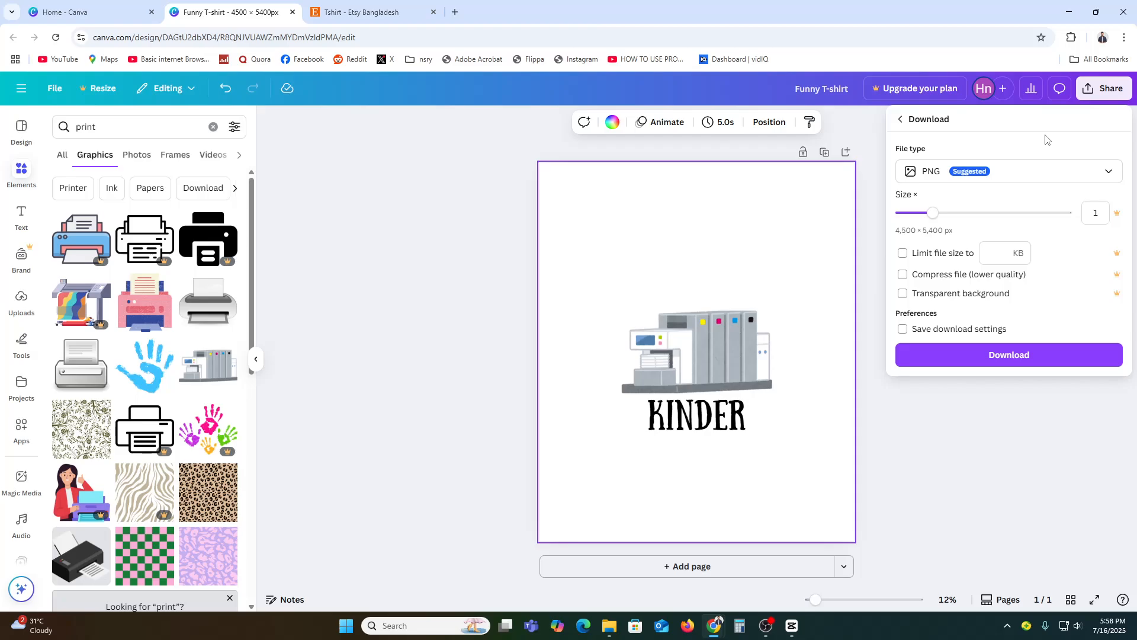